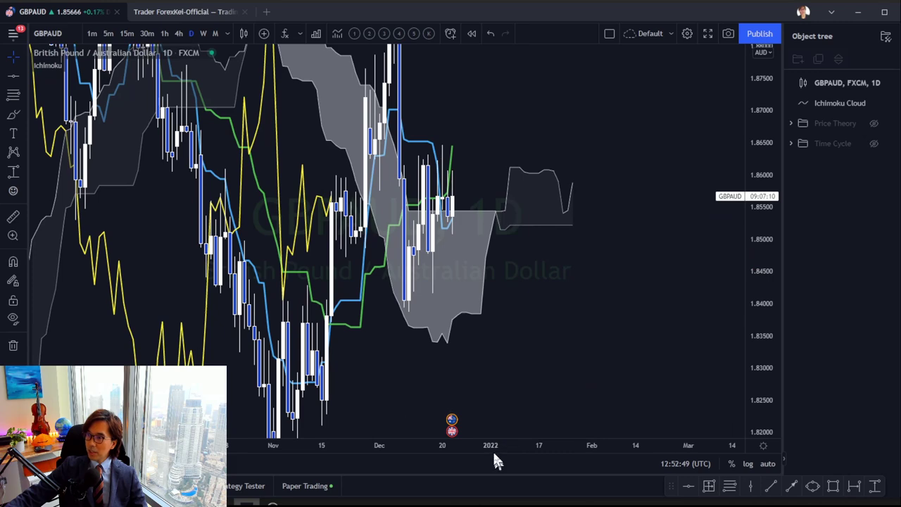
Compress the price axis and pan the GBPAUD daily chart to show October onward plus the cloud ahead.
{"action": "left_click_drag", "start_coordinate": [397, 432], "coordinate": [519, 321]}
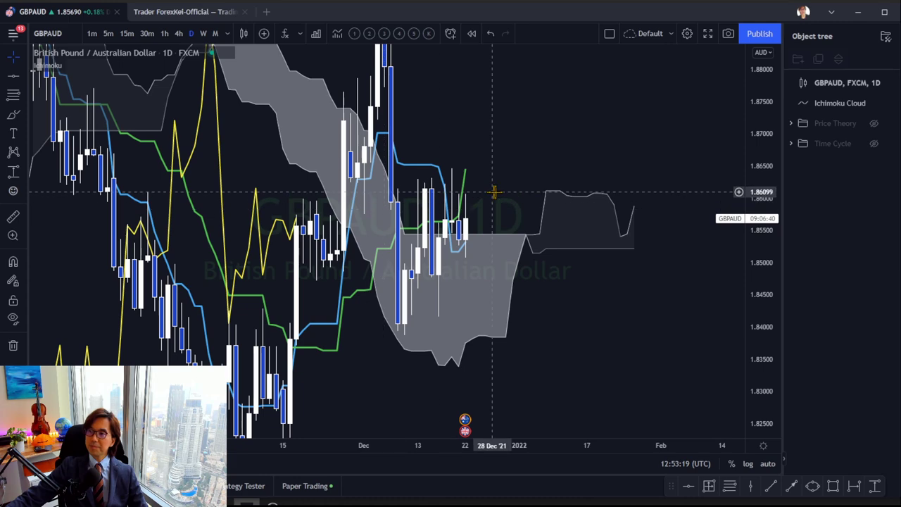
{"action": "left_click_drag", "start_coordinate": [757, 112], "coordinate": [750, 342]}
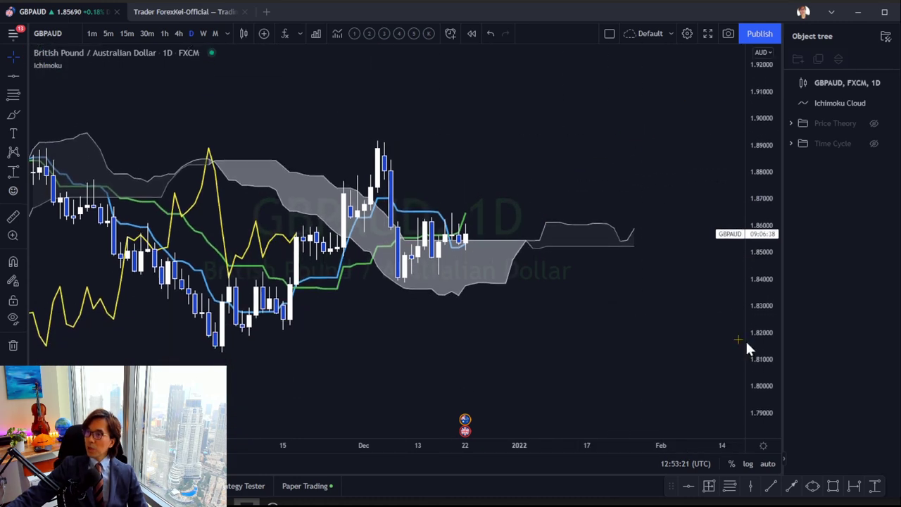
{"action": "left_click_drag", "start_coordinate": [400, 329], "coordinate": [454, 315]}
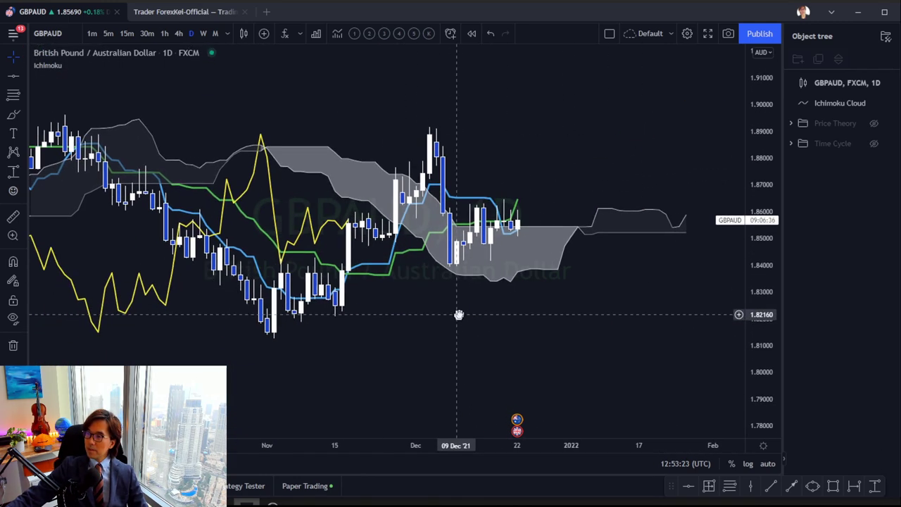
{"action": "scroll", "coordinate": [292, 366], "scroll_direction": "down", "scroll_amount": 3}
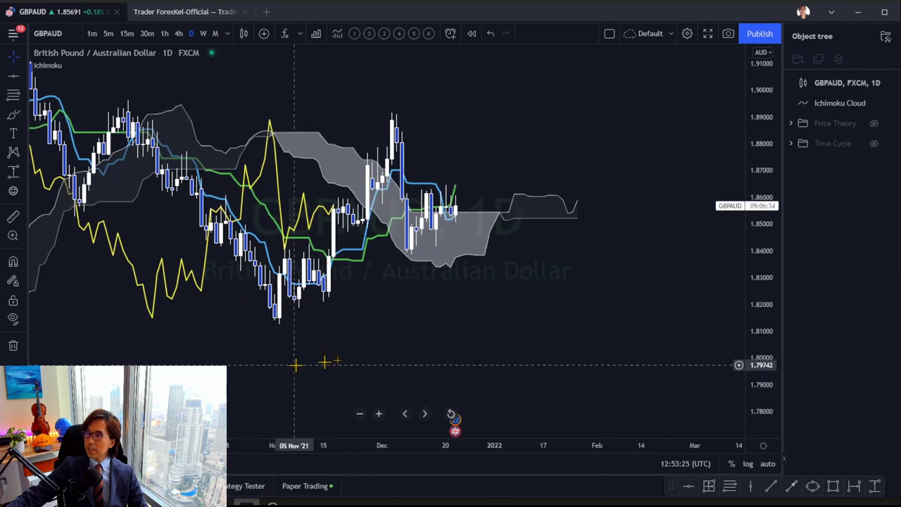
{"action": "left_click_drag", "start_coordinate": [493, 306], "coordinate": [554, 342]}
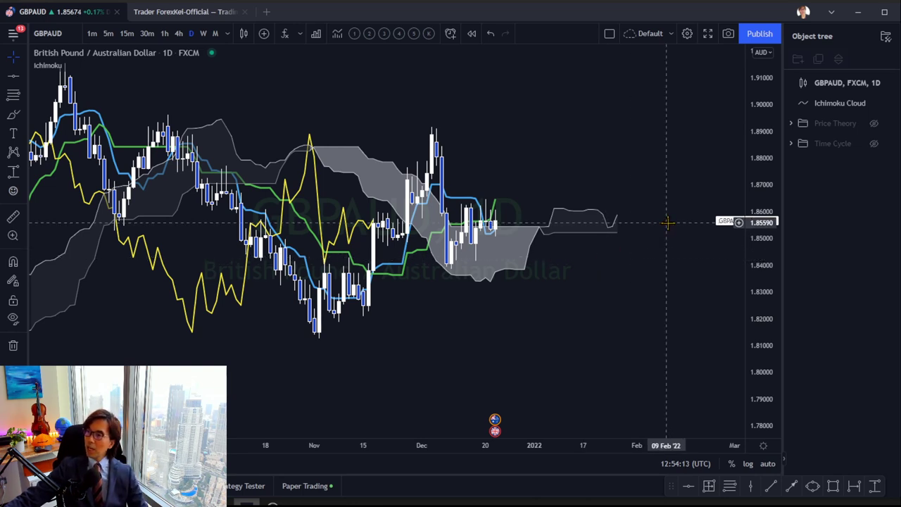
{"action": "left_click_drag", "start_coordinate": [590, 171], "coordinate": [608, 177]}
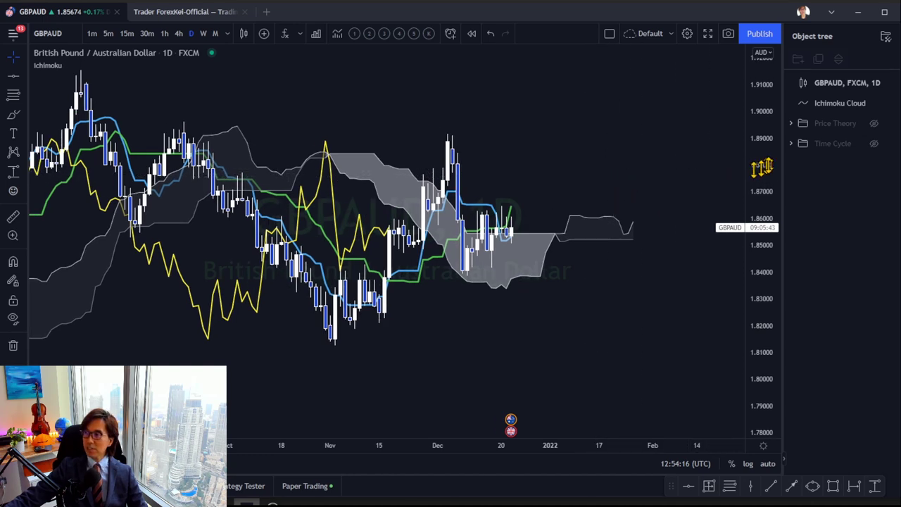
Unhide the Time Cycle group and rescale the chart so all bar-count cycle labels fit.
{"action": "left_click", "coordinate": [874, 143]}
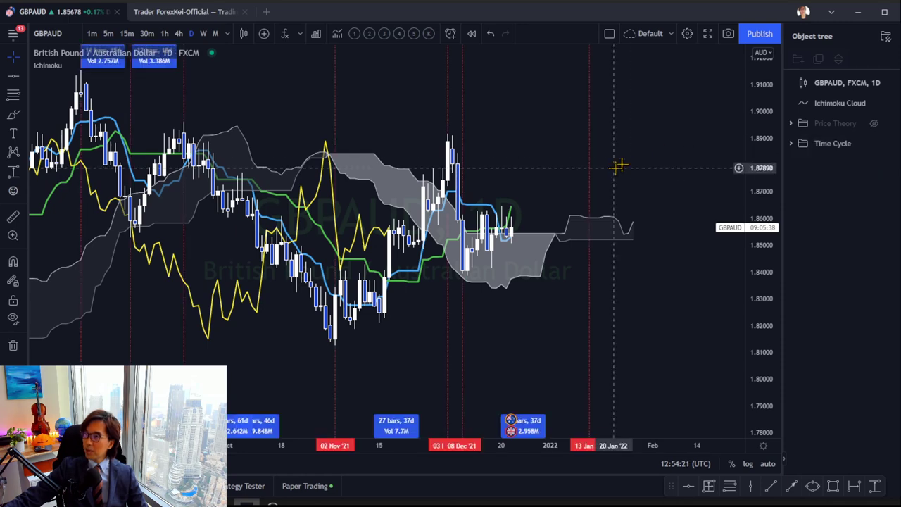
{"action": "left_click_drag", "start_coordinate": [757, 162], "coordinate": [740, 272]}
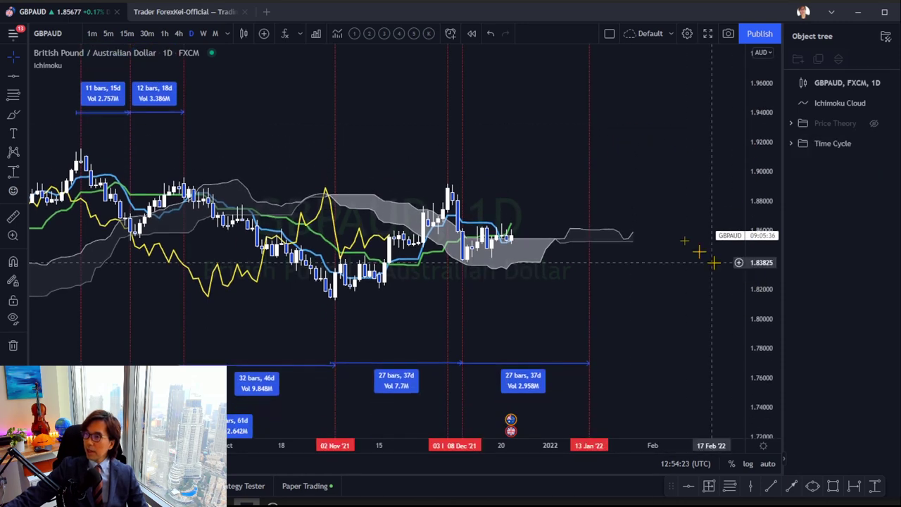
{"action": "left_click_drag", "start_coordinate": [672, 230], "coordinate": [682, 241]}
{"action": "scroll", "coordinate": [591, 265], "scroll_direction": "down", "scroll_amount": 2}
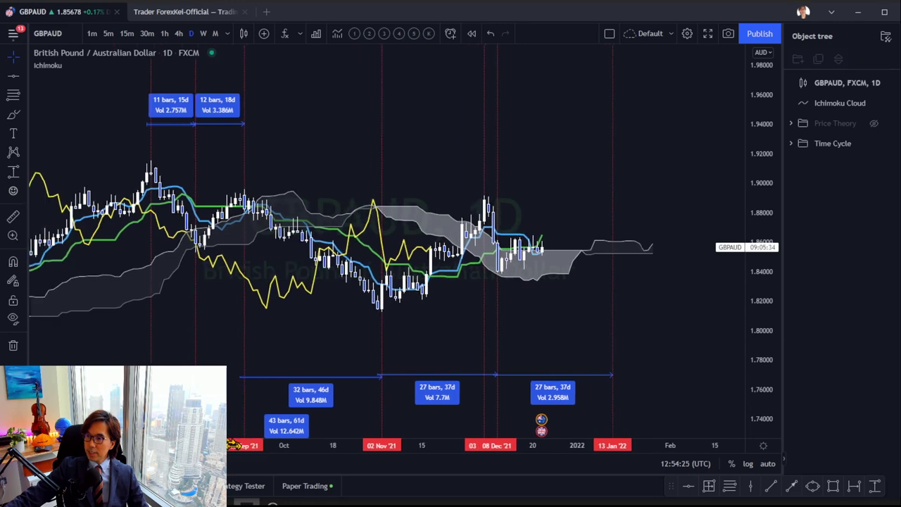
{"action": "left_click_drag", "start_coordinate": [639, 233], "coordinate": [648, 201]}
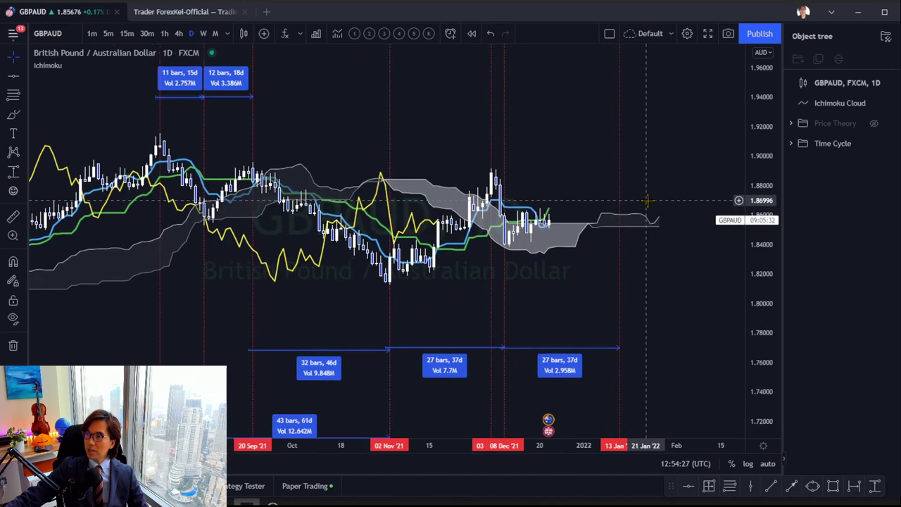
{"action": "left_click_drag", "start_coordinate": [668, 157], "coordinate": [692, 177]}
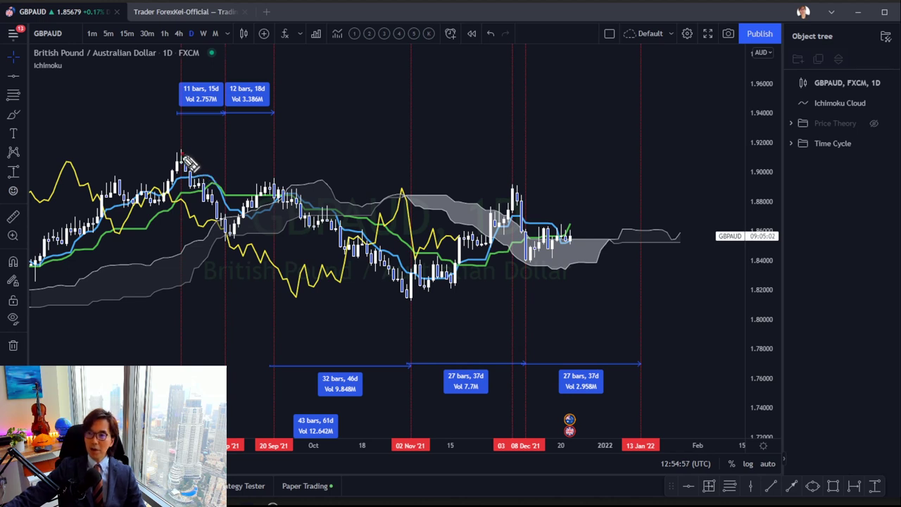
Draw a red line down from the September high, a red arrow to the 11-bar label, and write 11 and 12.
{"action": "left_click_drag", "start_coordinate": [189, 172], "coordinate": [227, 232]}
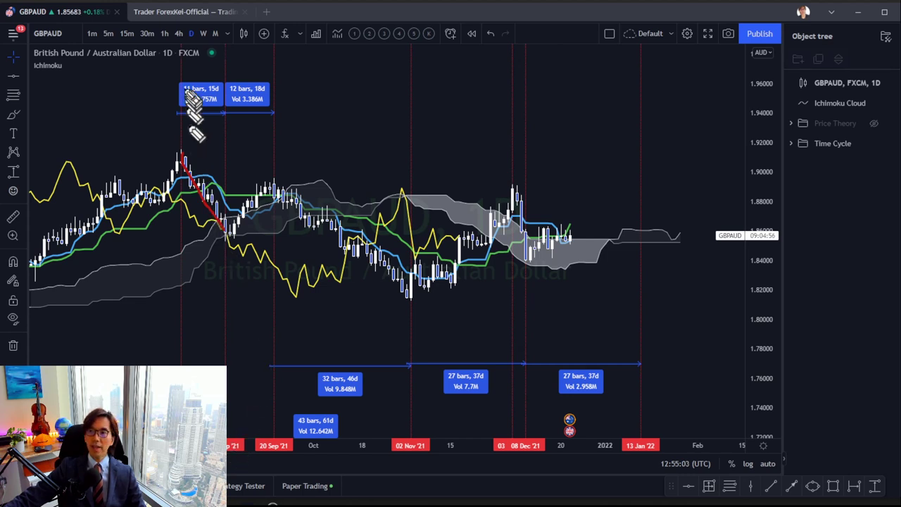
{"action": "left_click_drag", "start_coordinate": [142, 64], "coordinate": [176, 85]}
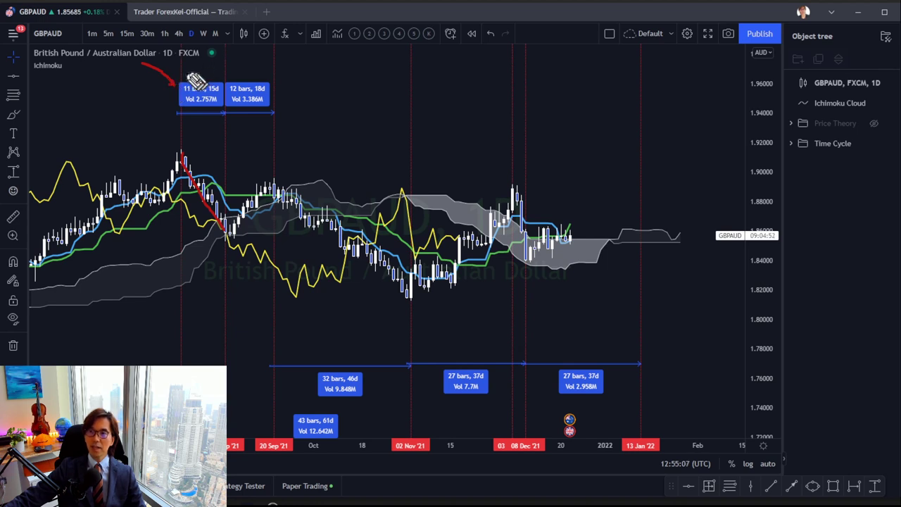
{"action": "left_click_drag", "start_coordinate": [190, 74], "coordinate": [204, 55]}
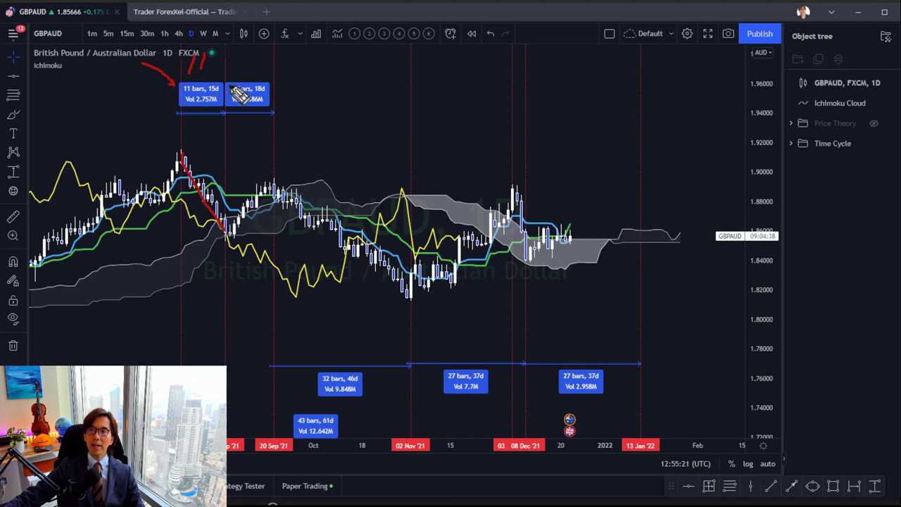
{"action": "mouse_move", "coordinate": [240, 49]}
{"action": "left_mouse_down"}
{"action": "mouse_move", "coordinate": [236, 77]}
{"action": "mouse_move", "coordinate": [254, 50]}
{"action": "mouse_move", "coordinate": [246, 73]}
{"action": "mouse_move", "coordinate": [262, 74]}
{"action": "left_mouse_up"}
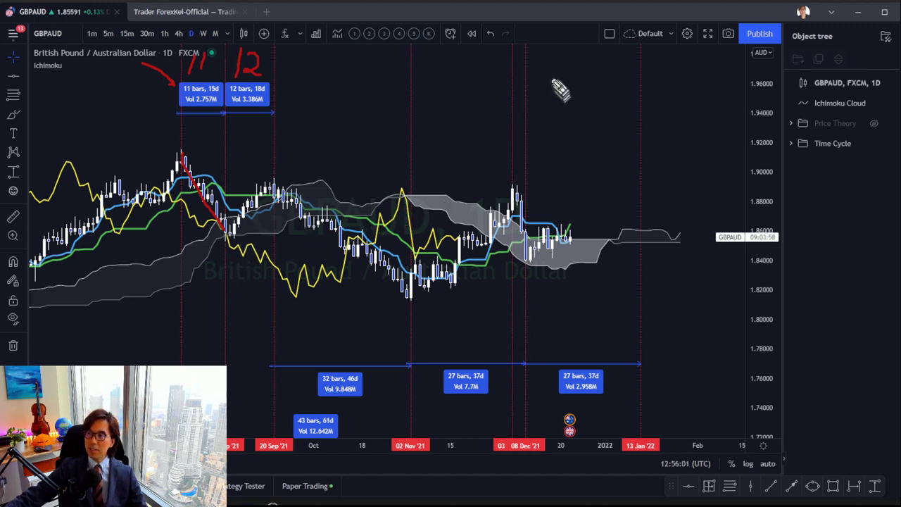
Sketch red scenario paths right of the last candles: drop-and-rebound, rise-and-fall, and a redrawn V-shaped dip.
{"action": "mouse_move", "coordinate": [545, 65]}
{"action": "left_mouse_down"}
{"action": "mouse_move", "coordinate": [588, 154]}
{"action": "mouse_move", "coordinate": [663, 70]}
{"action": "left_mouse_up"}
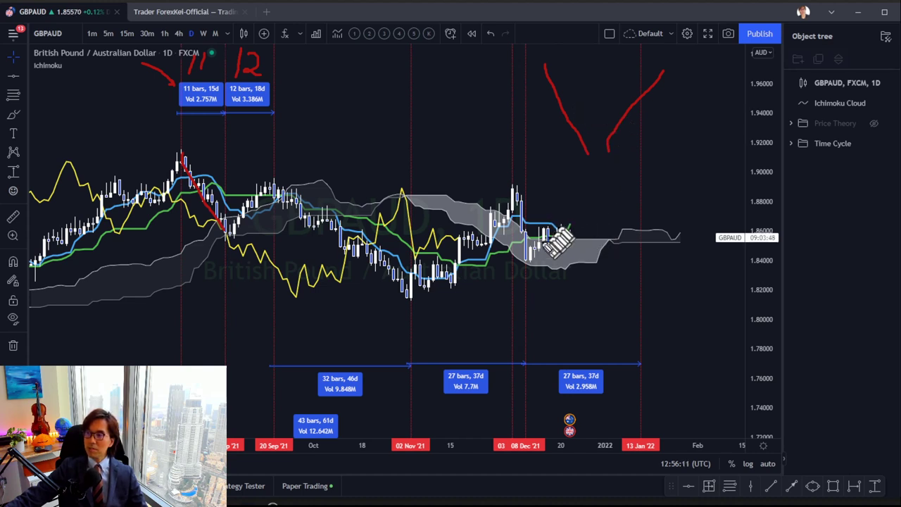
{"action": "mouse_move", "coordinate": [534, 248]}
{"action": "left_mouse_down"}
{"action": "mouse_move", "coordinate": [566, 212]}
{"action": "mouse_move", "coordinate": [597, 280]}
{"action": "left_mouse_up"}
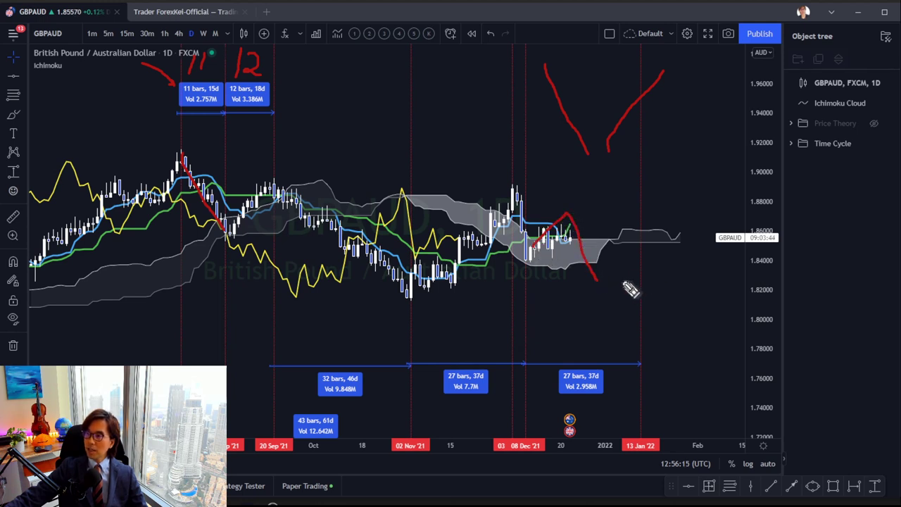
{"action": "mouse_move", "coordinate": [623, 283]}
{"action": "left_mouse_down"}
{"action": "mouse_move", "coordinate": [670, 221]}
{"action": "mouse_move", "coordinate": [686, 237]}
{"action": "left_mouse_up"}
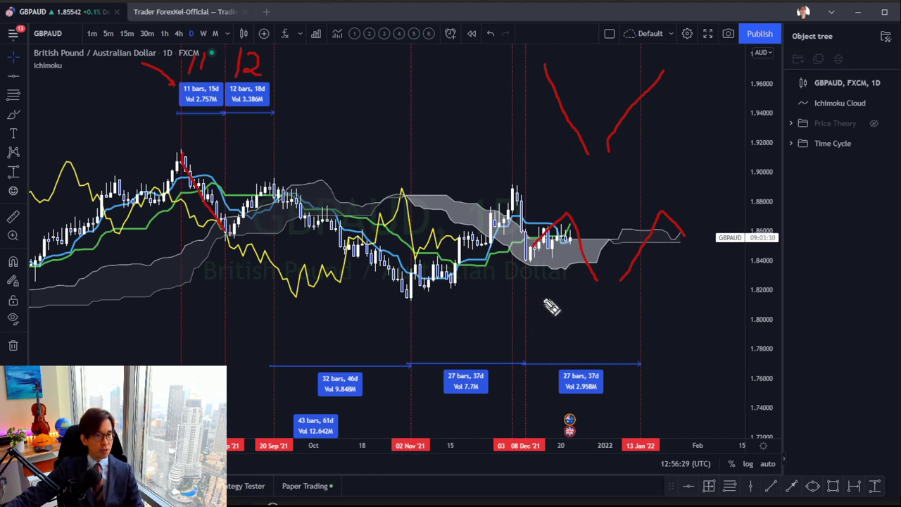
{"action": "mouse_move", "coordinate": [537, 289]}
{"action": "left_mouse_down"}
{"action": "mouse_move", "coordinate": [551, 325]}
{"action": "mouse_move", "coordinate": [573, 305]}
{"action": "mouse_move", "coordinate": [589, 343]}
{"action": "left_mouse_up"}
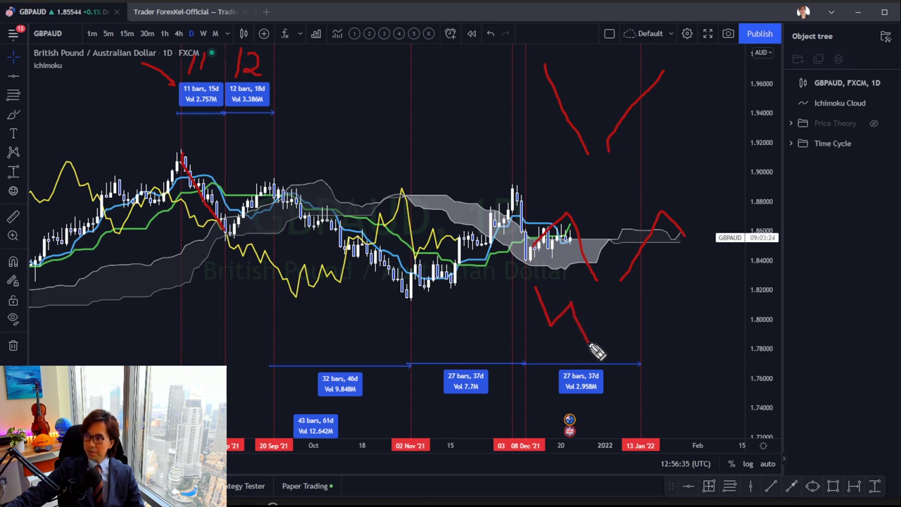
{"action": "key", "text": "ctrl+z"}
{"action": "mouse_move", "coordinate": [540, 291]}
{"action": "left_mouse_down"}
{"action": "mouse_move", "coordinate": [543, 307]}
{"action": "mouse_move", "coordinate": [589, 343]}
{"action": "mouse_move", "coordinate": [642, 354]}
{"action": "mouse_move", "coordinate": [662, 319]}
{"action": "mouse_move", "coordinate": [677, 337]}
{"action": "mouse_move", "coordinate": [702, 297]}
{"action": "left_mouse_up"}
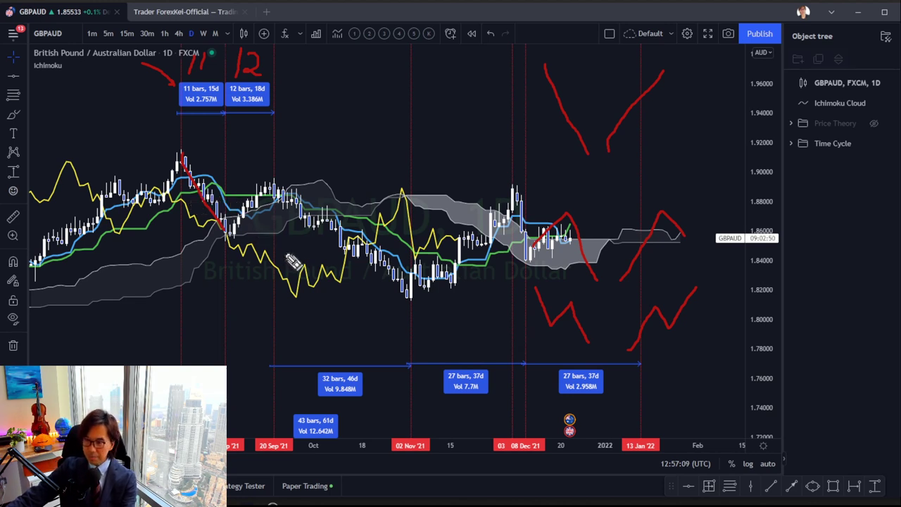
Erase the straight red trend line and brush a red trace of the fall from the 11-bar peak.
{"action": "left_click", "coordinate": [227, 236]}
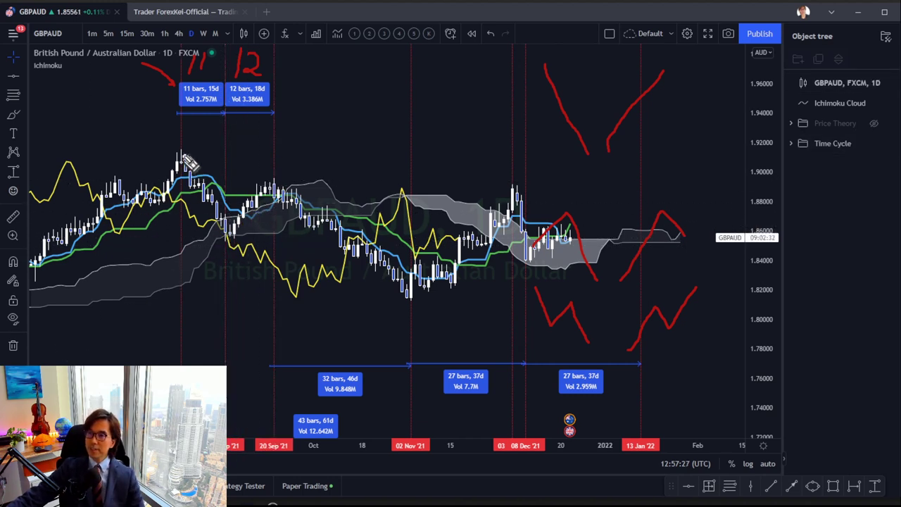
{"action": "mouse_move", "coordinate": [182, 153]}
{"action": "left_mouse_down"}
{"action": "mouse_move", "coordinate": [226, 235]}
{"action": "mouse_move", "coordinate": [251, 220]}
{"action": "mouse_move", "coordinate": [273, 186]}
{"action": "left_mouse_up"}
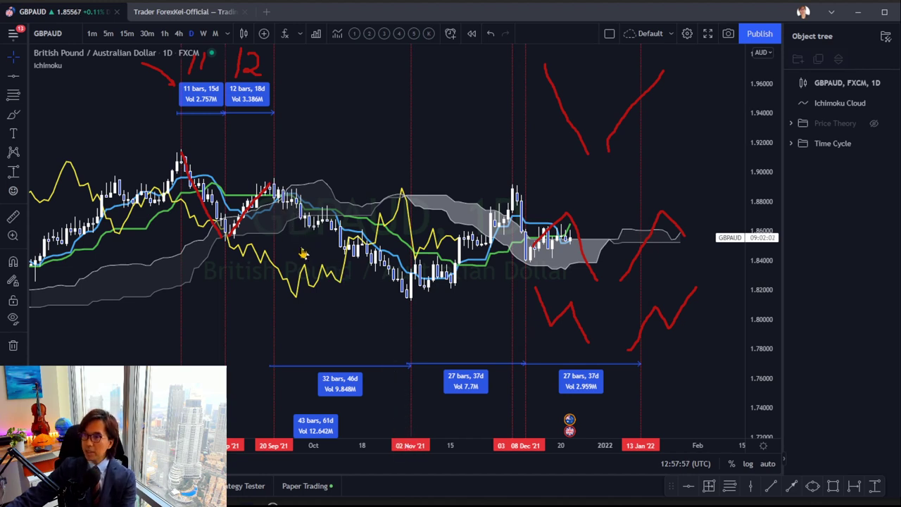
Clear the red sketches, compress the price scale, and circle the 43 bars, 61d label in red.
{"action": "key", "text": "Escape"}
{"action": "mouse_move", "coordinate": [760, 158]}
{"action": "left_mouse_down"}
{"action": "mouse_move", "coordinate": [767, 246]}
{"action": "mouse_move", "coordinate": [732, 277]}
{"action": "left_mouse_up"}
{"action": "left_click_drag", "start_coordinate": [124, 294], "coordinate": [136, 288]}
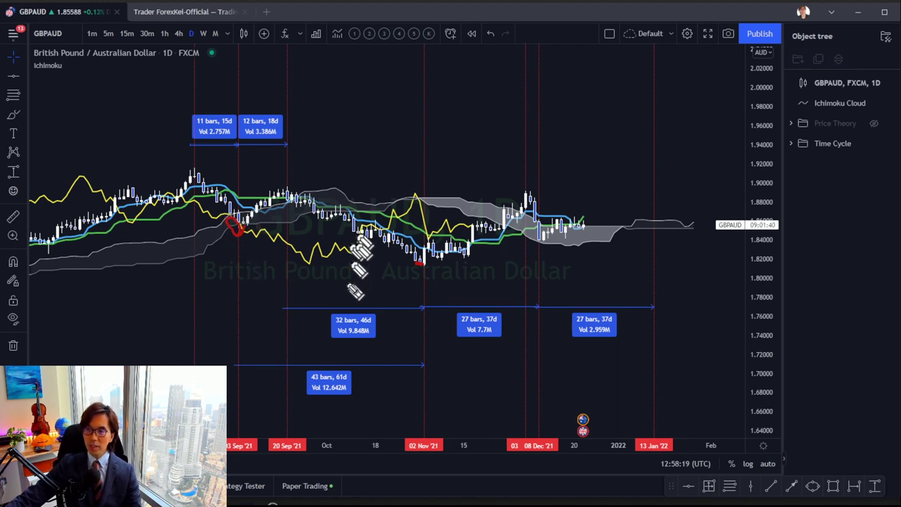
{"action": "mouse_move", "coordinate": [309, 400]}
{"action": "left_mouse_down"}
{"action": "mouse_move", "coordinate": [353, 396]}
{"action": "mouse_move", "coordinate": [356, 368]}
{"action": "mouse_move", "coordinate": [307, 353]}
{"action": "mouse_move", "coordinate": [314, 392]}
{"action": "left_mouse_up"}
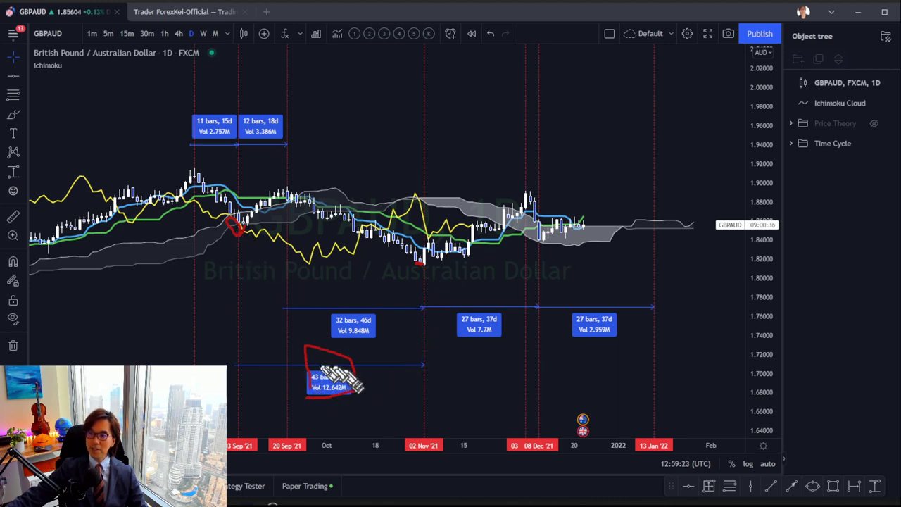
Clear the temporary red marks, auto-fit the price axis, and sketch a red decline from the September peak.
{"action": "key", "text": "Escape"}
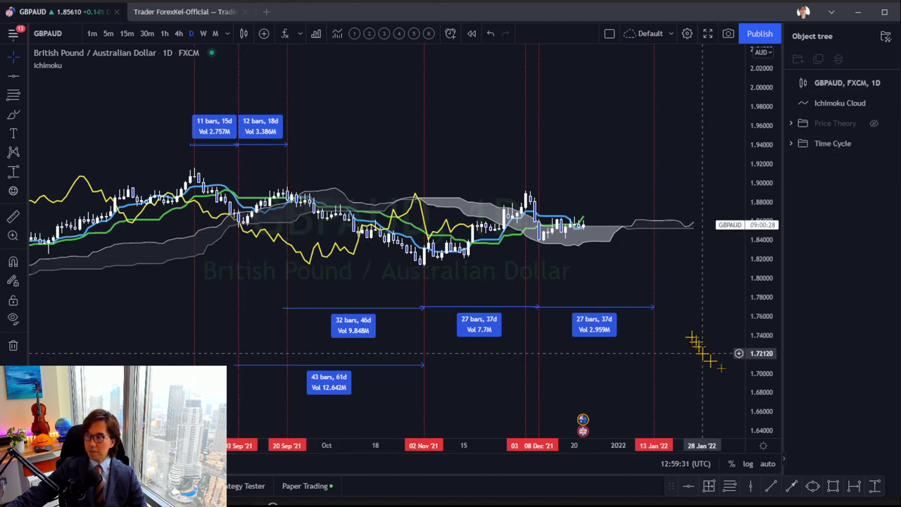
{"action": "double_click", "coordinate": [761, 382]}
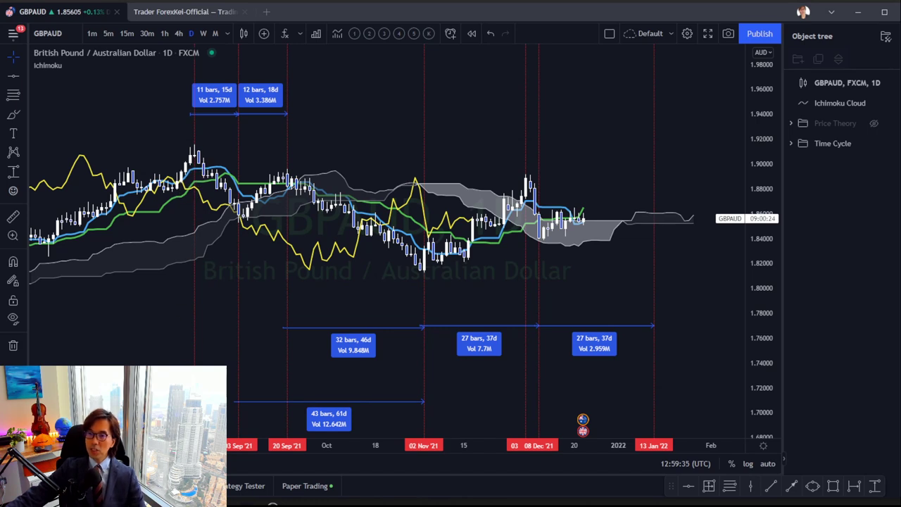
{"action": "mouse_move", "coordinate": [191, 149]}
{"action": "left_mouse_down"}
{"action": "mouse_move", "coordinate": [240, 213]}
{"action": "mouse_move", "coordinate": [288, 178]}
{"action": "mouse_move", "coordinate": [284, 166]}
{"action": "left_mouse_up"}
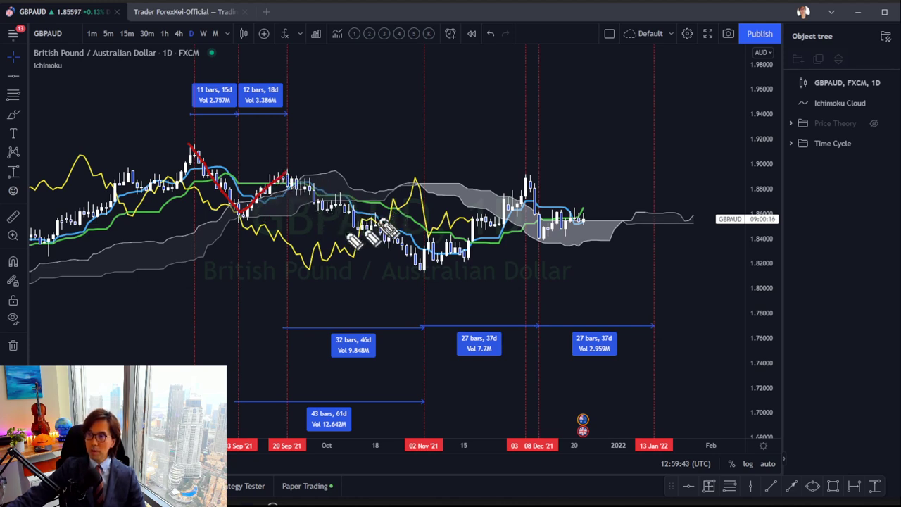
Extend the red freehand decline sketch further down to a dip.
{"action": "mouse_move", "coordinate": [285, 171]}
{"action": "left_mouse_down"}
{"action": "mouse_move", "coordinate": [325, 209]}
{"action": "mouse_move", "coordinate": [339, 197]}
{"action": "mouse_move", "coordinate": [362, 225]}
{"action": "left_mouse_up"}
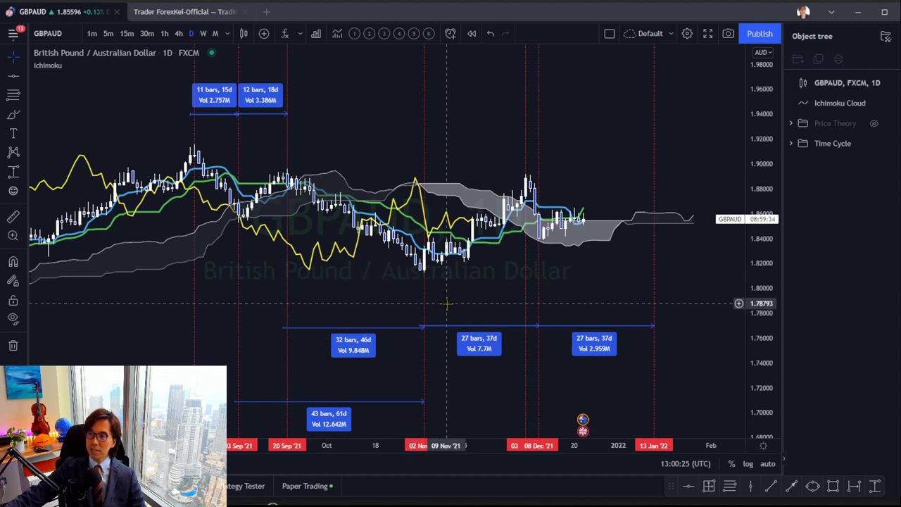
{"action": "left_click_drag", "start_coordinate": [420, 186], "coordinate": [436, 173]}
{"action": "left_click_drag", "start_coordinate": [628, 362], "coordinate": [636, 260]}
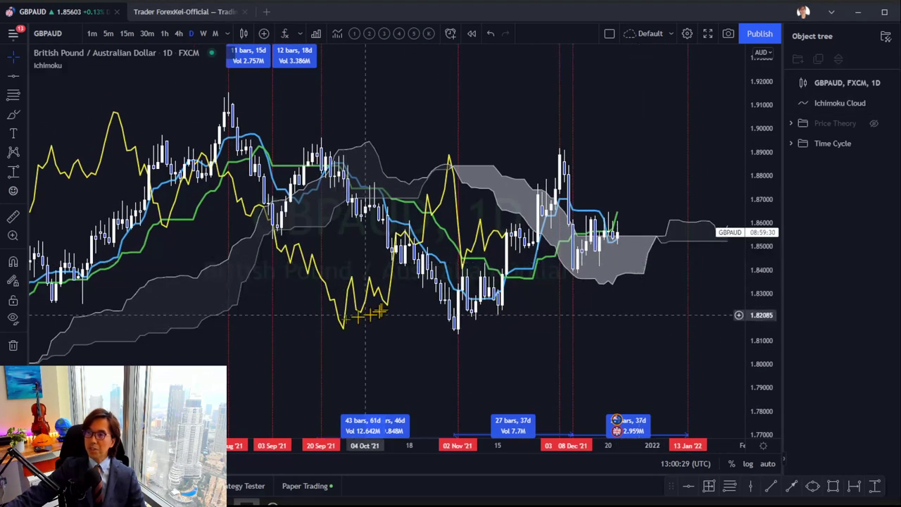
{"action": "left_click_drag", "start_coordinate": [332, 318], "coordinate": [297, 324]}
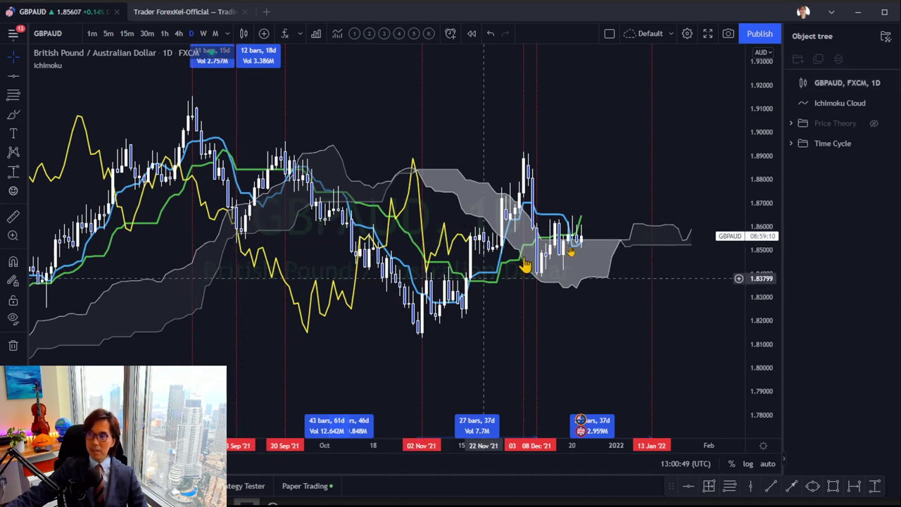
{"action": "left_click_drag", "start_coordinate": [759, 117], "coordinate": [535, 322]}
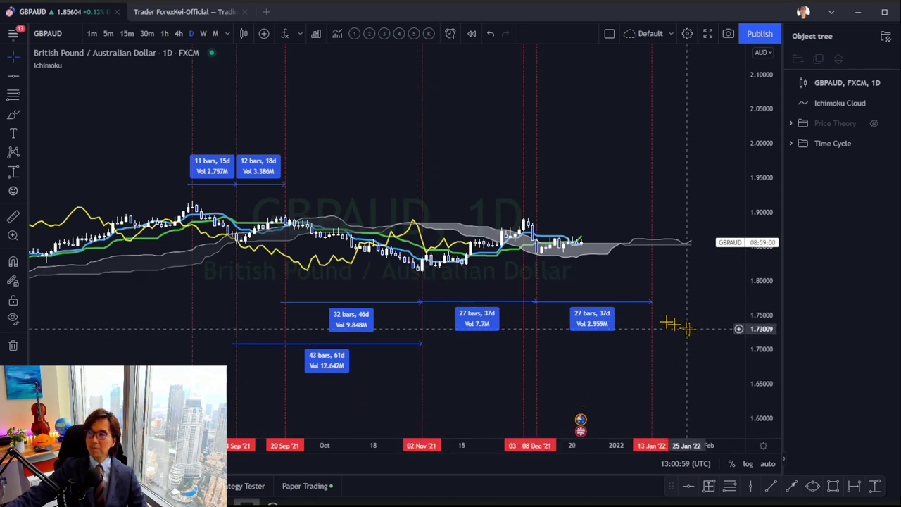
{"action": "left_click_drag", "start_coordinate": [757, 356], "coordinate": [747, 297]}
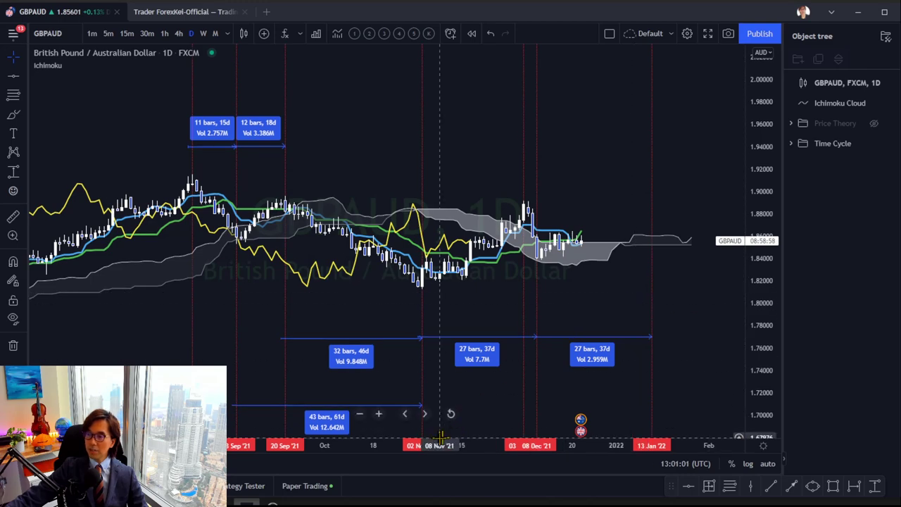
{"action": "left_click_drag", "start_coordinate": [476, 306], "coordinate": [476, 283]}
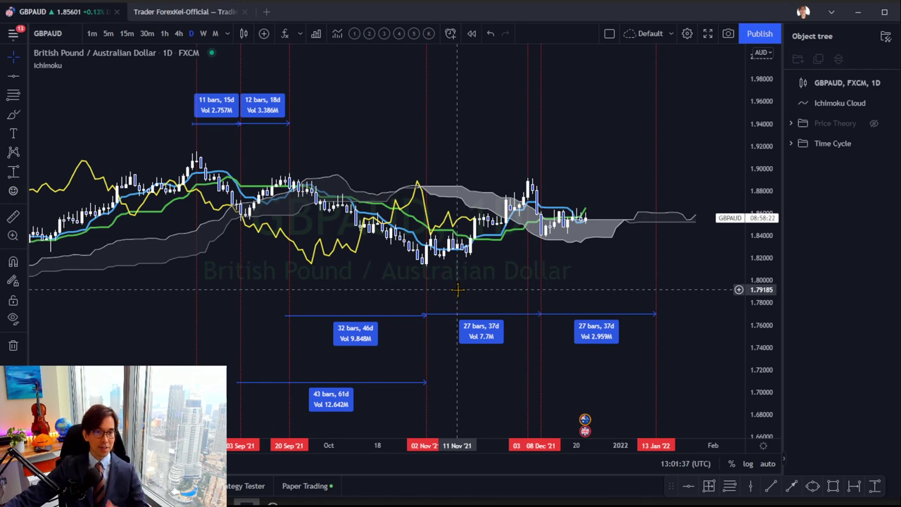
{"action": "left_click_drag", "start_coordinate": [572, 277], "coordinate": [601, 259]}
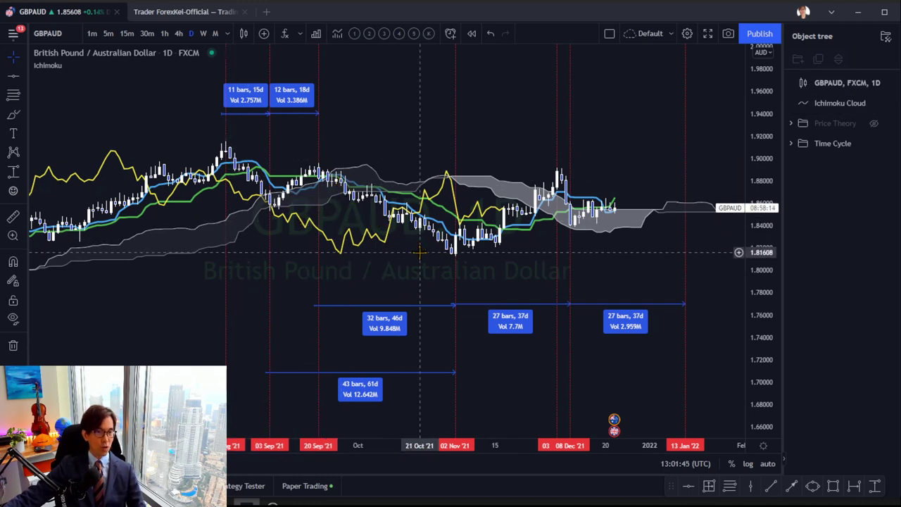
{"action": "left_click_drag", "start_coordinate": [765, 378], "coordinate": [737, 173]}
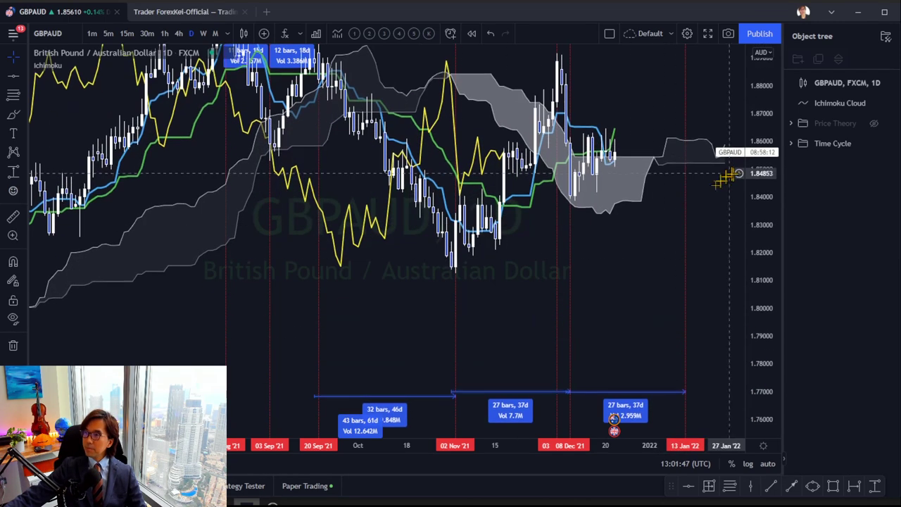
{"action": "left_click", "coordinate": [600, 282]}
{"action": "left_click_drag", "start_coordinate": [600, 282], "coordinate": [608, 314]}
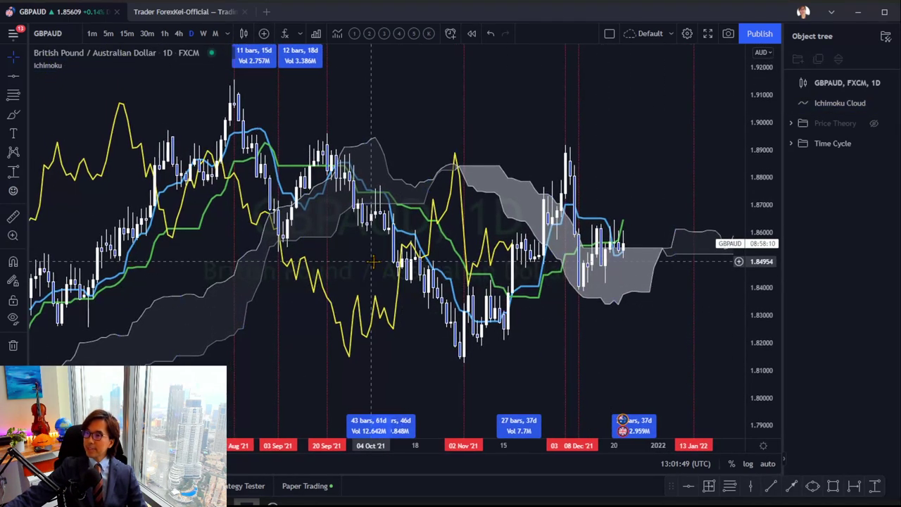
{"action": "left_click_drag", "start_coordinate": [389, 273], "coordinate": [364, 265]}
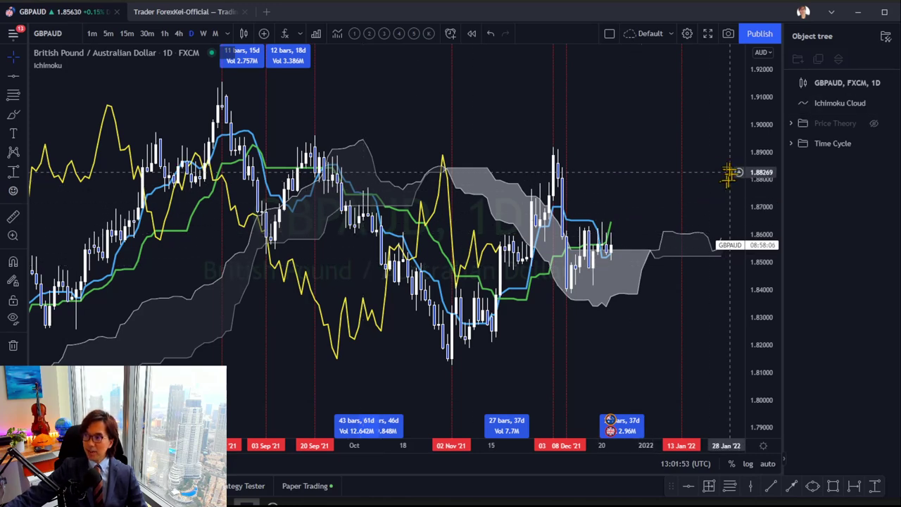
{"action": "left_click_drag", "start_coordinate": [760, 106], "coordinate": [761, 204]}
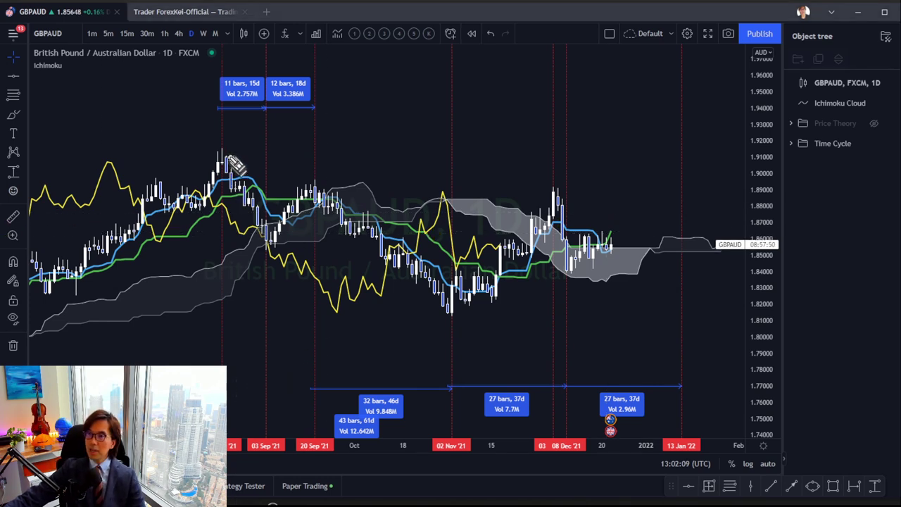
{"action": "mouse_move", "coordinate": [205, 112]}
{"action": "left_mouse_down"}
{"action": "mouse_move", "coordinate": [191, 146]}
{"action": "mouse_move", "coordinate": [211, 124]}
{"action": "left_mouse_up"}
{"action": "mouse_move", "coordinate": [252, 260]}
{"action": "left_mouse_down"}
{"action": "mouse_move", "coordinate": [250, 302]}
{"action": "mouse_move", "coordinate": [261, 272]}
{"action": "mouse_move", "coordinate": [262, 302]}
{"action": "left_mouse_up"}
{"action": "mouse_move", "coordinate": [322, 146]}
{"action": "left_mouse_down"}
{"action": "mouse_move", "coordinate": [312, 153]}
{"action": "mouse_move", "coordinate": [322, 174]}
{"action": "left_mouse_up"}
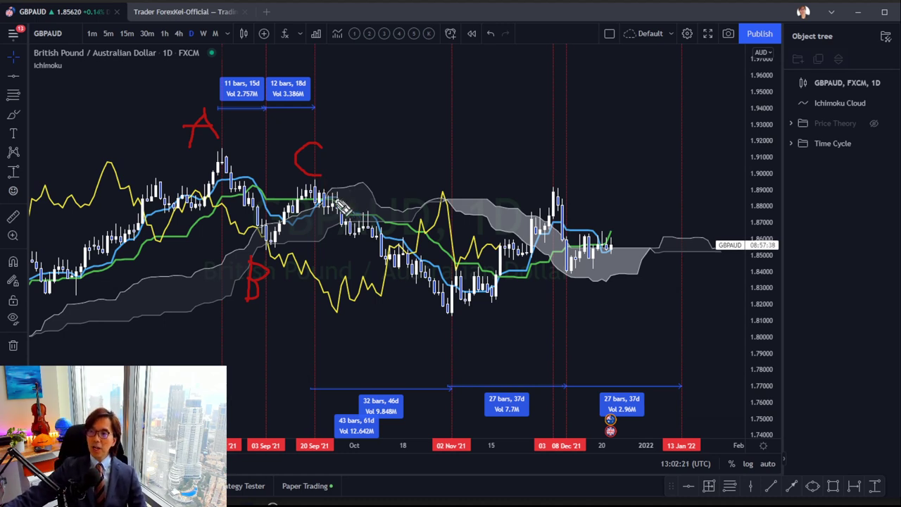
{"action": "mouse_move", "coordinate": [440, 328]}
{"action": "left_mouse_down"}
{"action": "mouse_move", "coordinate": [439, 359]}
{"action": "mouse_move", "coordinate": [441, 327]}
{"action": "mouse_move", "coordinate": [455, 352]}
{"action": "mouse_move", "coordinate": [440, 365]}
{"action": "left_mouse_up"}
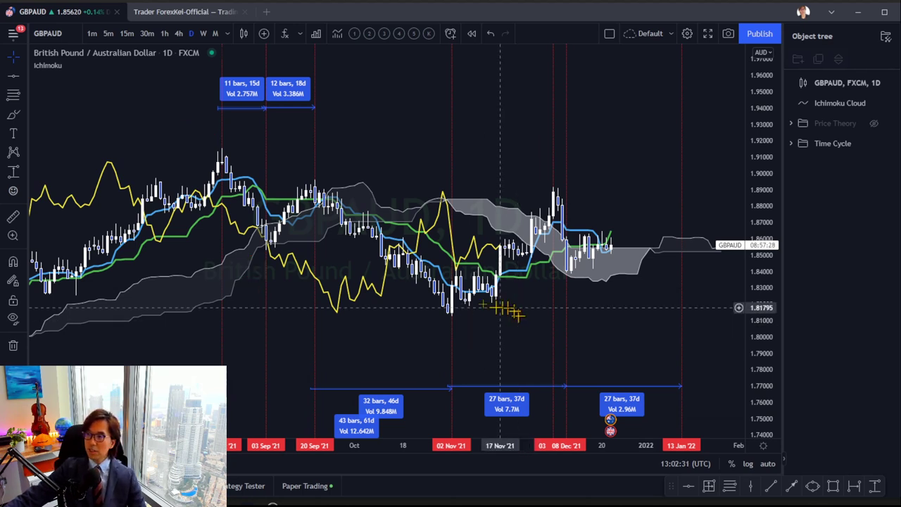
Show the Price Theory group, then brush a red C above the late-September high and D below V.
{"action": "left_click", "coordinate": [874, 123]}
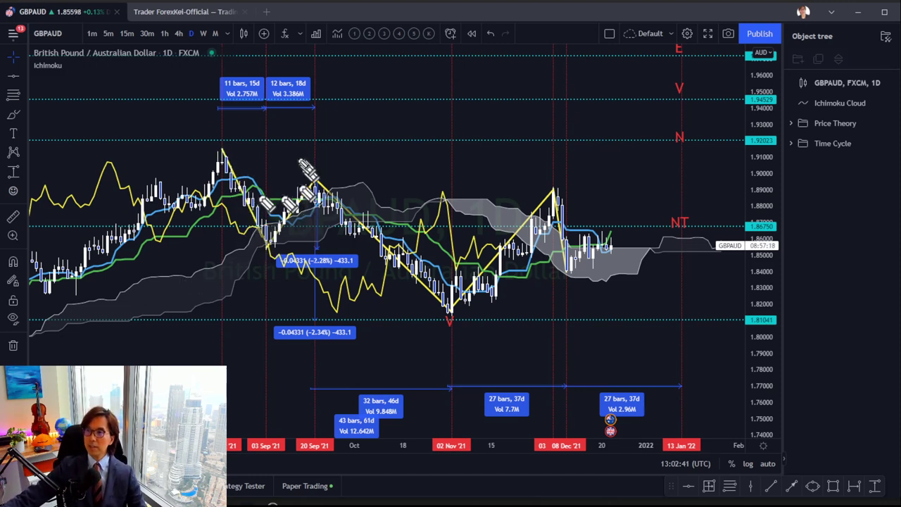
{"action": "mouse_move", "coordinate": [309, 141]}
{"action": "left_mouse_down"}
{"action": "mouse_move", "coordinate": [293, 157]}
{"action": "mouse_move", "coordinate": [319, 161]}
{"action": "left_mouse_up"}
{"action": "mouse_move", "coordinate": [259, 271]}
{"action": "left_mouse_down"}
{"action": "mouse_move", "coordinate": [259, 292]}
{"action": "mouse_move", "coordinate": [271, 276]}
{"action": "mouse_move", "coordinate": [262, 293]}
{"action": "left_mouse_up"}
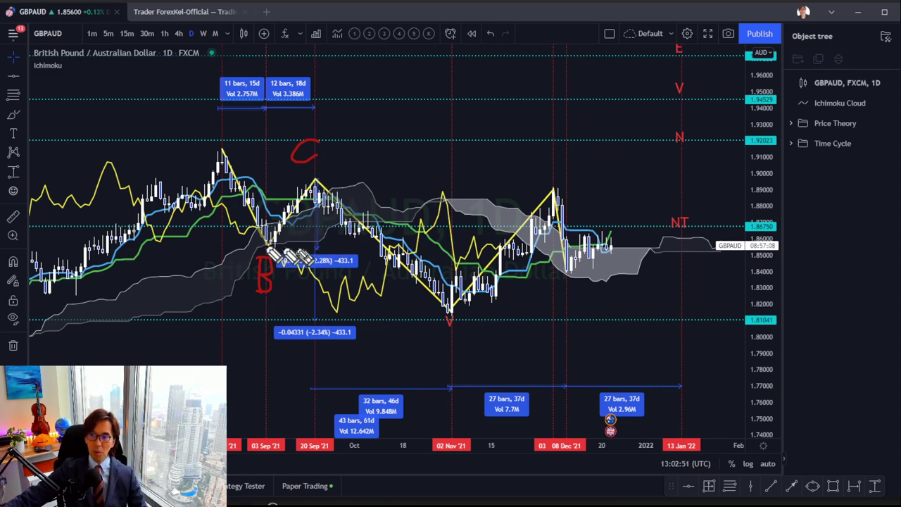
{"action": "mouse_move", "coordinate": [424, 318]}
{"action": "left_mouse_down"}
{"action": "mouse_move", "coordinate": [424, 343]}
{"action": "mouse_move", "coordinate": [435, 328]}
{"action": "mouse_move", "coordinate": [425, 343]}
{"action": "left_mouse_up"}
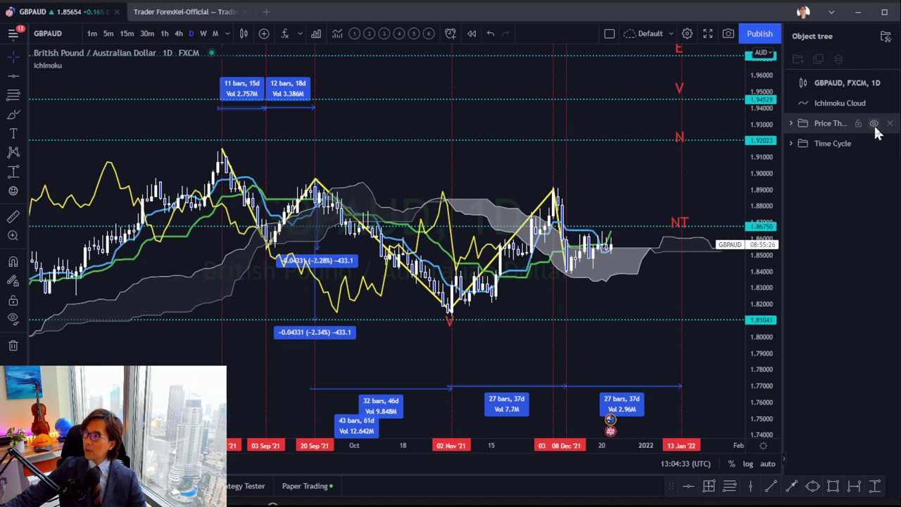
Hide the Price Theory group, then pan the GBPAUD chart and readjust its vertical price range.
{"action": "left_click", "coordinate": [874, 123]}
{"action": "left_click_drag", "start_coordinate": [613, 178], "coordinate": [470, 156]}
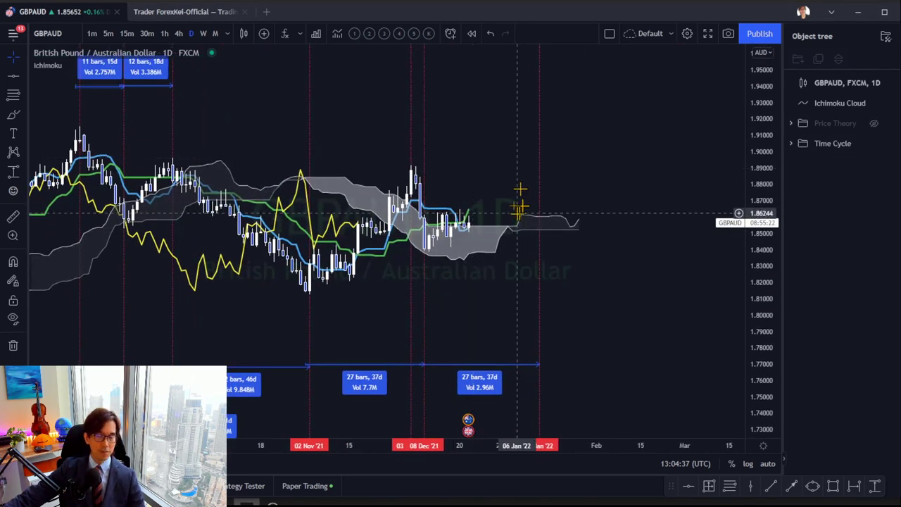
{"action": "left_click_drag", "start_coordinate": [761, 85], "coordinate": [737, 240]}
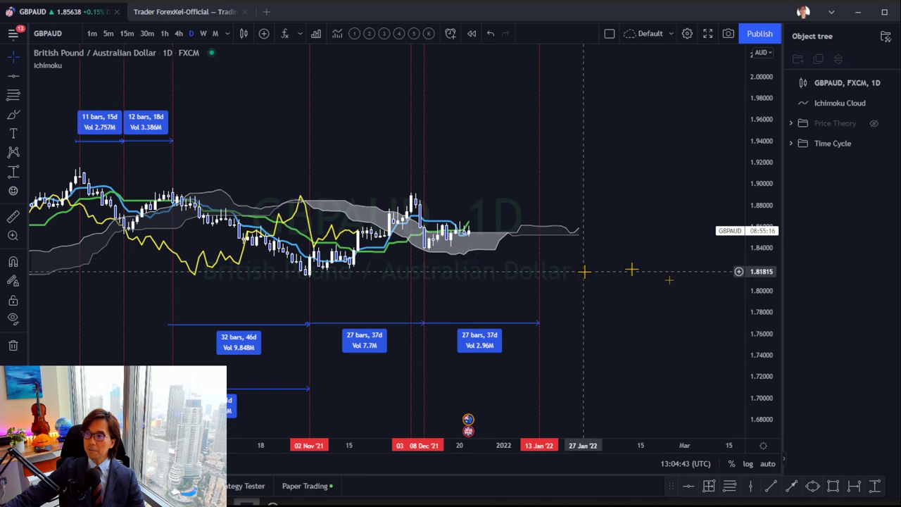
{"action": "left_click_drag", "start_coordinate": [738, 383], "coordinate": [644, 258]}
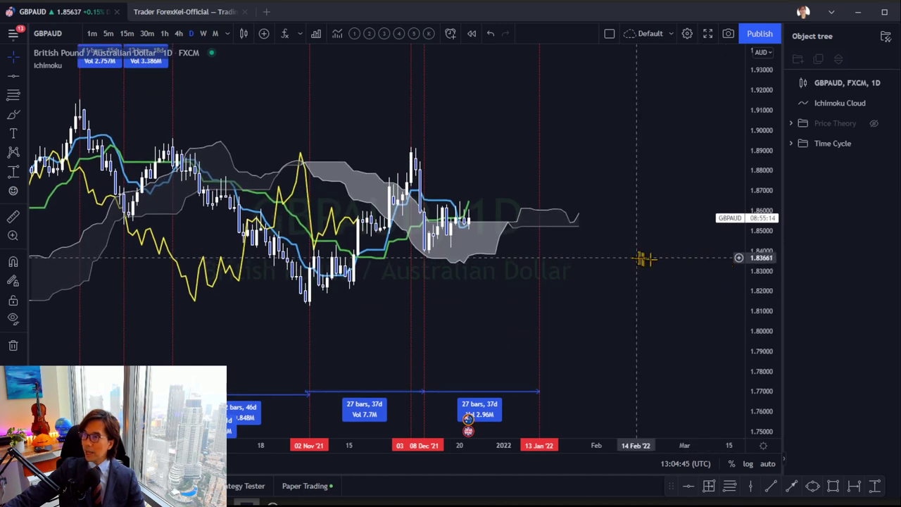
{"action": "left_click_drag", "start_coordinate": [728, 310], "coordinate": [640, 288]}
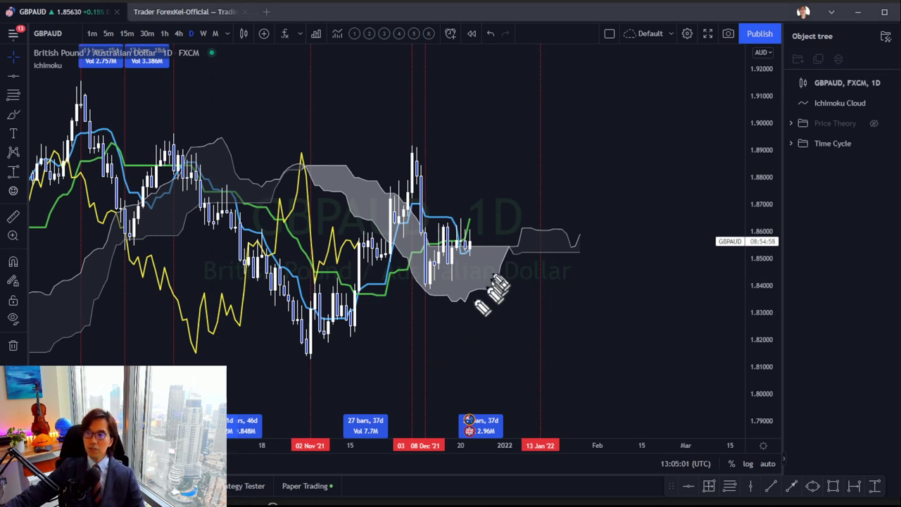
Brush red up and down arrows, then a red rise from the November low dipping into the cloud.
{"action": "mouse_move", "coordinate": [477, 235]}
{"action": "left_mouse_down"}
{"action": "mouse_move", "coordinate": [525, 184]}
{"action": "mouse_move", "coordinate": [507, 185]}
{"action": "mouse_move", "coordinate": [522, 192]}
{"action": "left_mouse_up"}
{"action": "left_click_drag", "start_coordinate": [479, 252], "coordinate": [528, 306]}
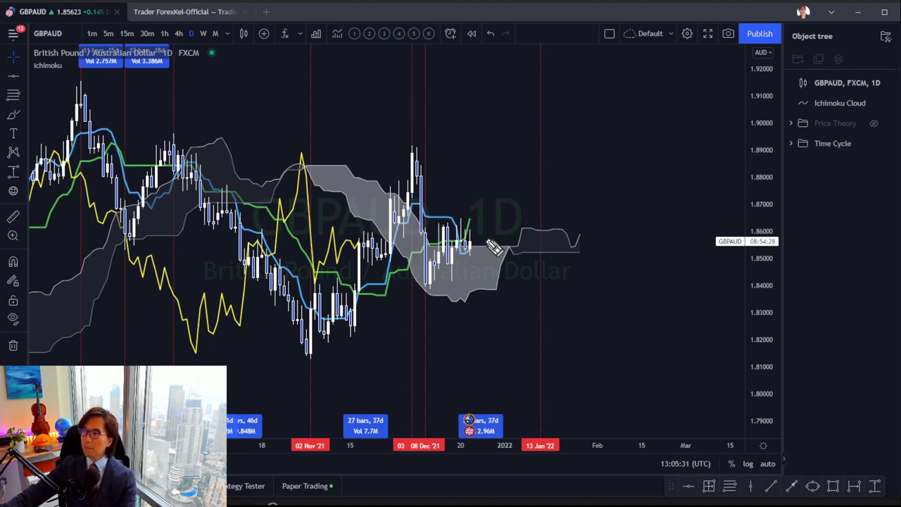
{"action": "left_click_drag", "start_coordinate": [756, 133], "coordinate": [756, 184]}
{"action": "left_click_drag", "start_coordinate": [648, 291], "coordinate": [672, 283]}
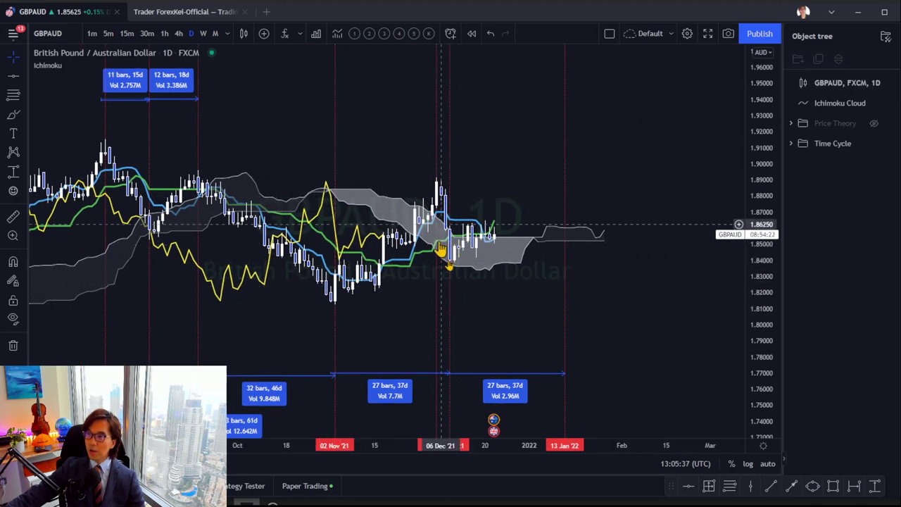
{"action": "left_click_drag", "start_coordinate": [764, 174], "coordinate": [752, 200]}
{"action": "left_click_drag", "start_coordinate": [643, 233], "coordinate": [627, 234]}
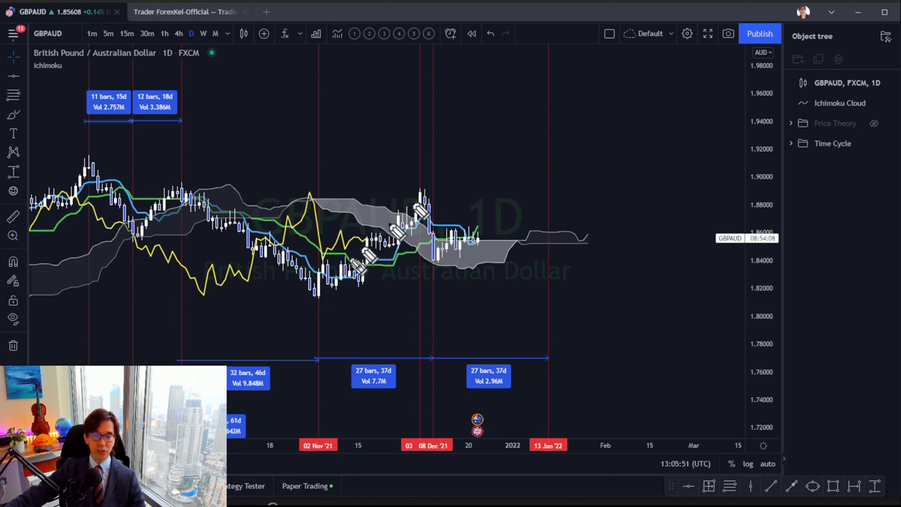
{"action": "mouse_move", "coordinate": [313, 296]}
{"action": "left_mouse_down"}
{"action": "mouse_move", "coordinate": [324, 257]}
{"action": "mouse_move", "coordinate": [332, 277]}
{"action": "mouse_move", "coordinate": [341, 259]}
{"action": "mouse_move", "coordinate": [348, 272]}
{"action": "mouse_move", "coordinate": [359, 267]}
{"action": "mouse_move", "coordinate": [400, 211]}
{"action": "mouse_move", "coordinate": [407, 227]}
{"action": "mouse_move", "coordinate": [425, 200]}
{"action": "left_mouse_up"}
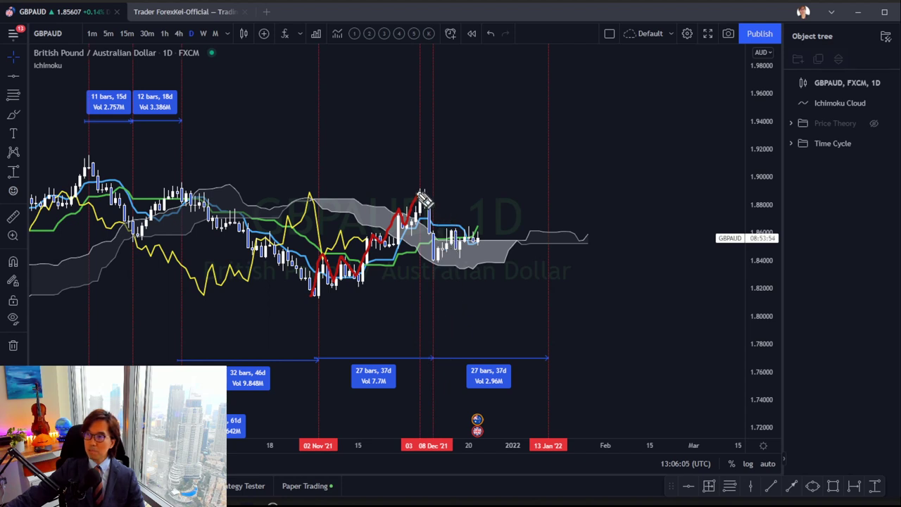
{"action": "left_click_drag", "start_coordinate": [422, 220], "coordinate": [437, 252]}
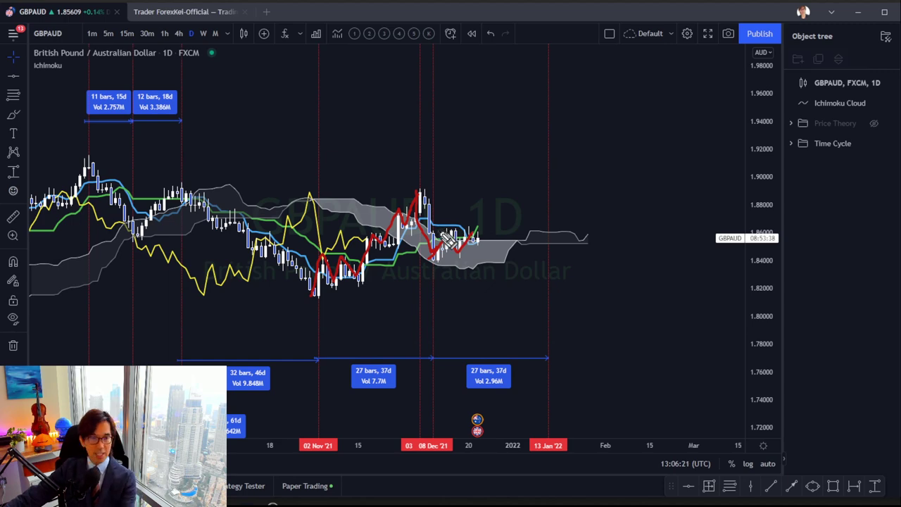
{"action": "left_click_drag", "start_coordinate": [474, 446], "coordinate": [451, 445]}
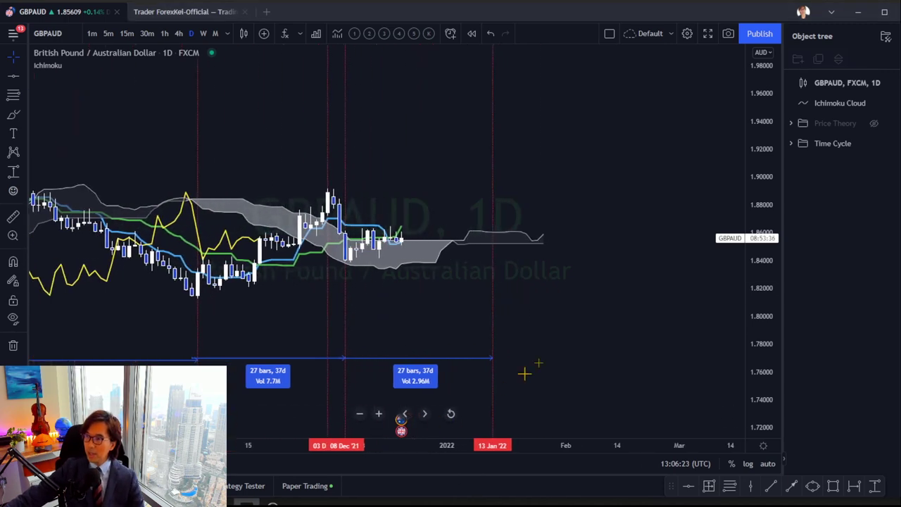
{"action": "scroll", "coordinate": [640, 328], "scroll_direction": "up", "scroll_amount": 3}
{"action": "scroll", "coordinate": [768, 211], "scroll_direction": "down", "scroll_amount": 2}
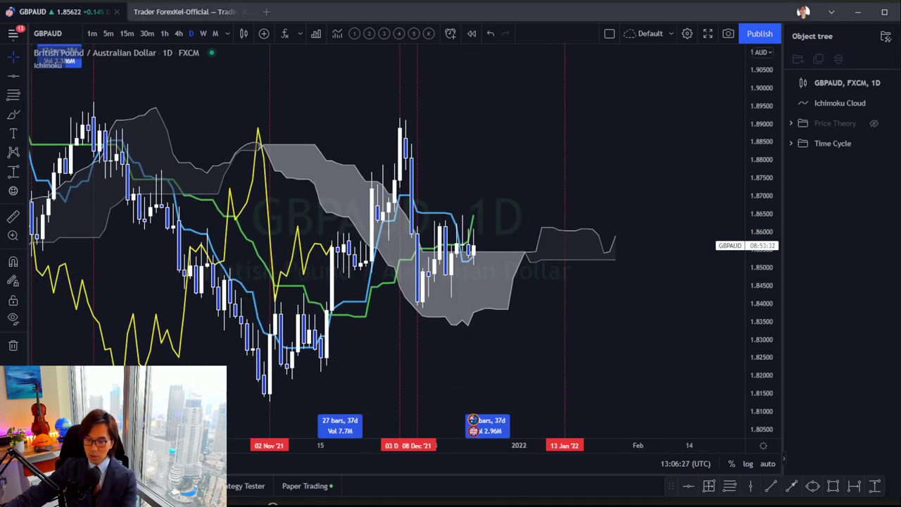
{"action": "left_click_drag", "start_coordinate": [415, 313], "coordinate": [493, 264]}
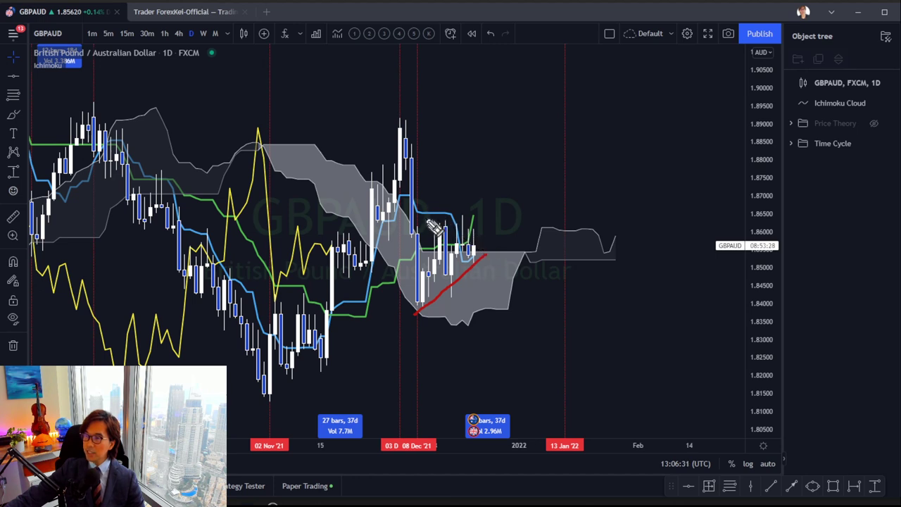
{"action": "left_click_drag", "start_coordinate": [421, 220], "coordinate": [476, 220]}
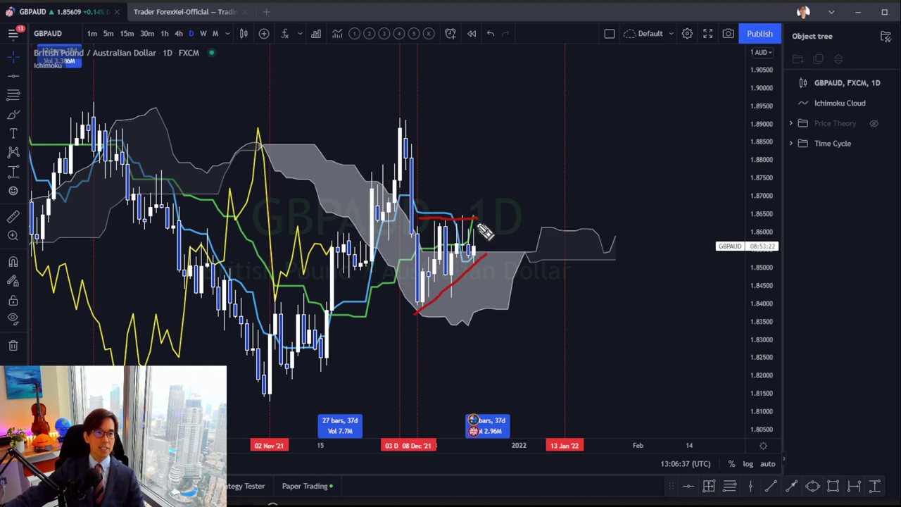
{"action": "mouse_move", "coordinate": [476, 239]}
{"action": "left_mouse_down"}
{"action": "mouse_move", "coordinate": [522, 170]}
{"action": "mouse_move", "coordinate": [525, 195]}
{"action": "left_mouse_up"}
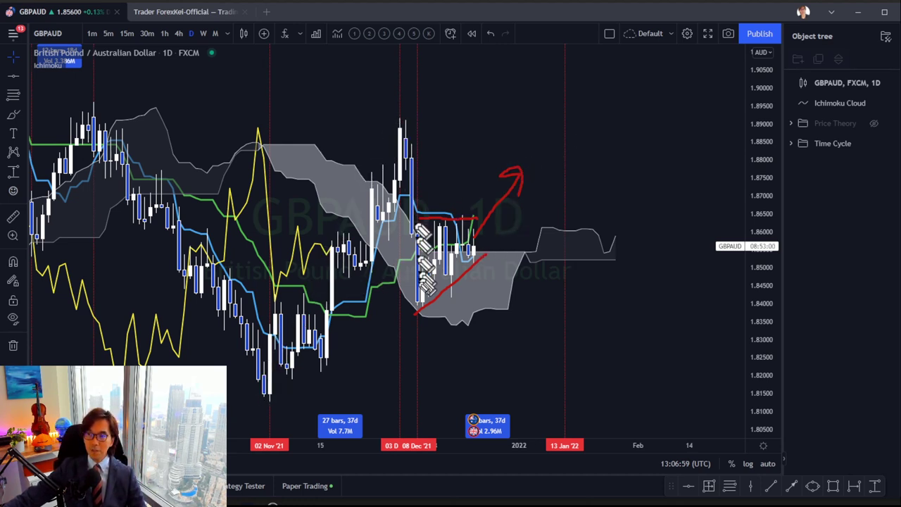
{"action": "mouse_move", "coordinate": [270, 394]}
{"action": "left_mouse_down"}
{"action": "mouse_move", "coordinate": [342, 254]}
{"action": "mouse_move", "coordinate": [409, 164]}
{"action": "left_mouse_up"}
{"action": "mouse_move", "coordinate": [405, 126]}
{"action": "left_mouse_down"}
{"action": "mouse_move", "coordinate": [414, 243]}
{"action": "mouse_move", "coordinate": [431, 302]}
{"action": "mouse_move", "coordinate": [483, 237]}
{"action": "mouse_move", "coordinate": [479, 217]}
{"action": "mouse_move", "coordinate": [521, 185]}
{"action": "mouse_move", "coordinate": [566, 86]}
{"action": "left_mouse_up"}
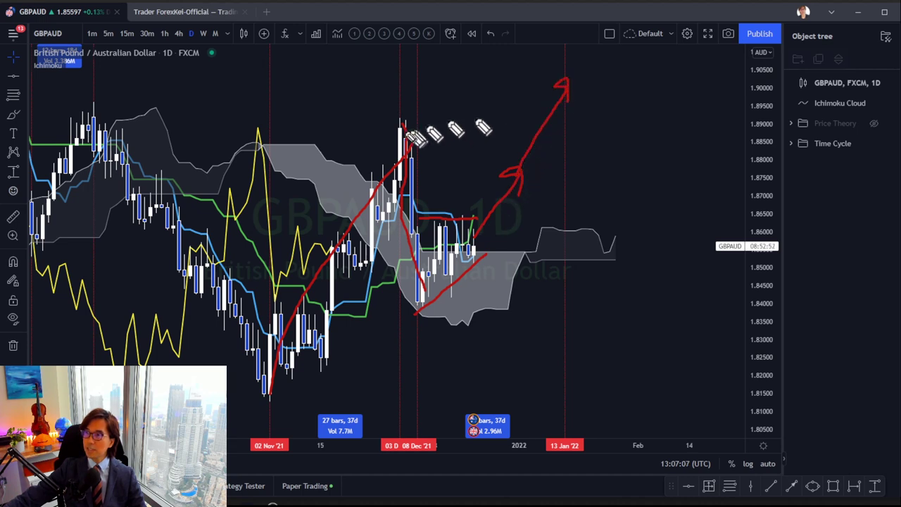
{"action": "left_click_drag", "start_coordinate": [393, 124], "coordinate": [589, 123]}
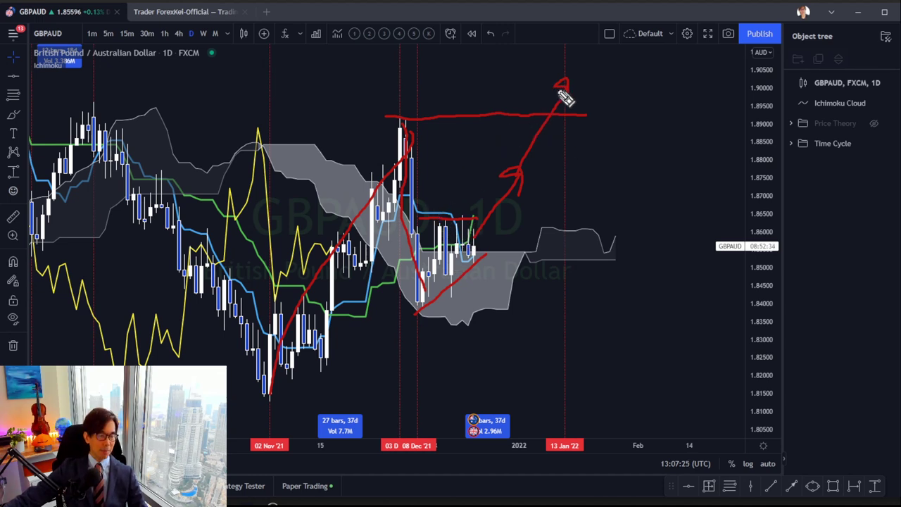
{"action": "key", "text": "Escape"}
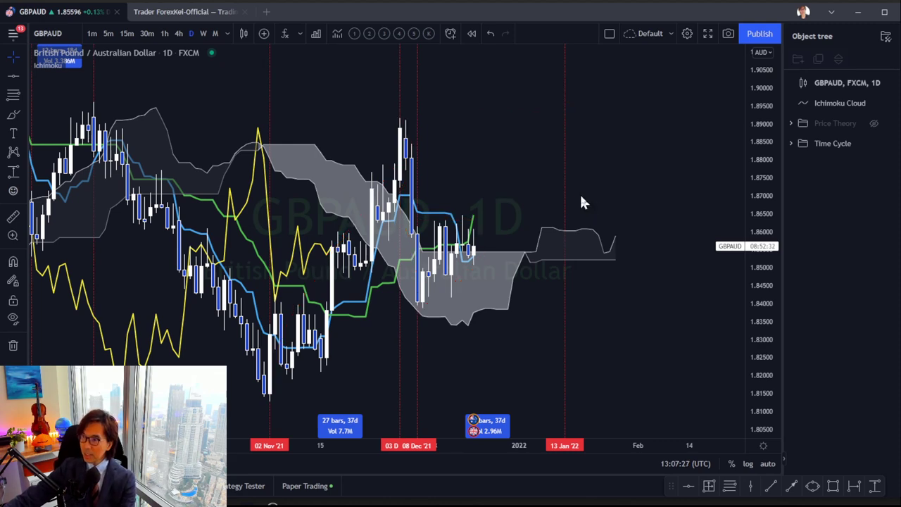
Widen the GBPAUD price range so the 32-bar and 27-bar date-range boxes fit in view.
{"action": "left_click_drag", "start_coordinate": [757, 105], "coordinate": [757, 219]}
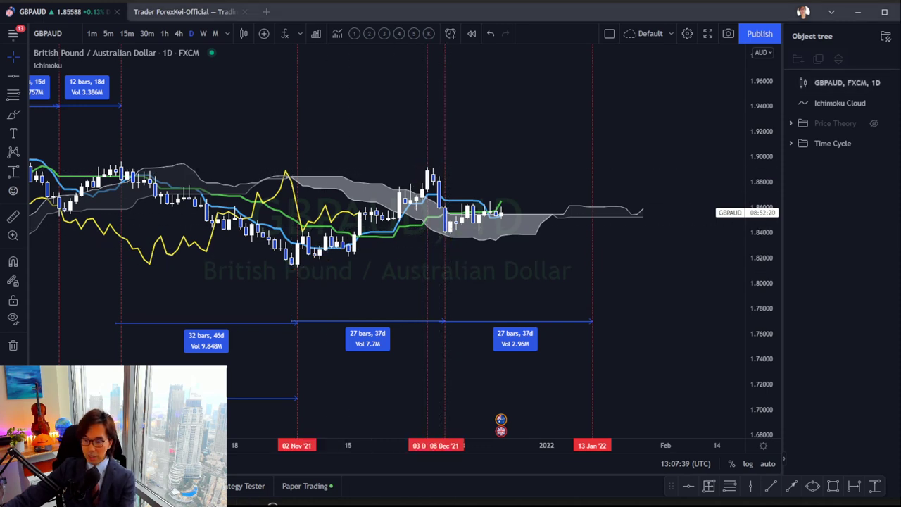
Circle the 02 Nov and December lows in red, write 27, and circle 13 Jan '22.
{"action": "left_click_drag", "start_coordinate": [298, 272], "coordinate": [302, 276]}
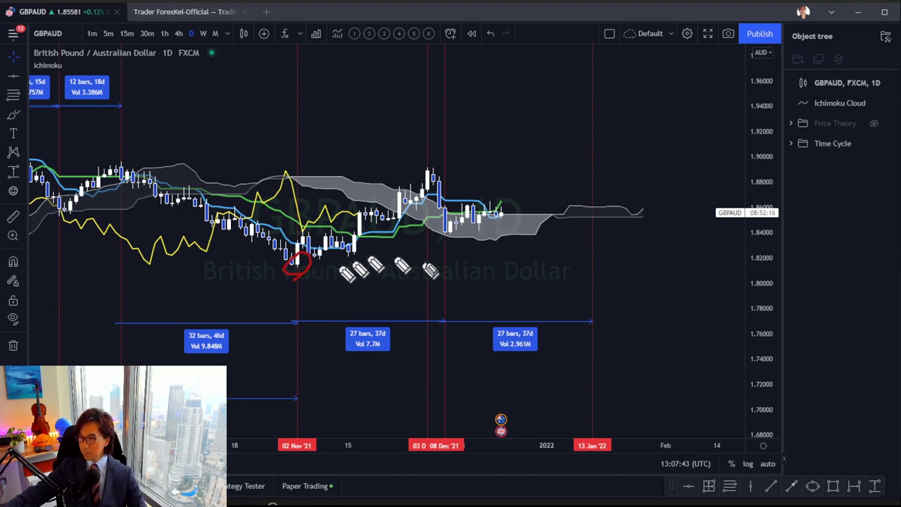
{"action": "mouse_move", "coordinate": [449, 239]}
{"action": "left_mouse_down"}
{"action": "mouse_move", "coordinate": [454, 225]}
{"action": "mouse_move", "coordinate": [443, 241]}
{"action": "left_mouse_up"}
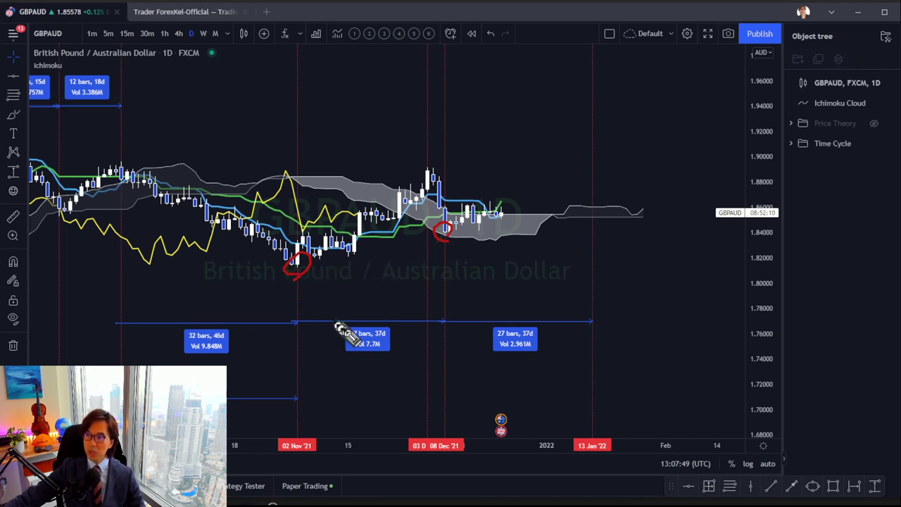
{"action": "mouse_move", "coordinate": [329, 362]}
{"action": "left_mouse_down"}
{"action": "mouse_move", "coordinate": [344, 367]}
{"action": "mouse_move", "coordinate": [322, 391]}
{"action": "mouse_move", "coordinate": [350, 393]}
{"action": "mouse_move", "coordinate": [388, 365]}
{"action": "mouse_move", "coordinate": [382, 413]}
{"action": "left_mouse_up"}
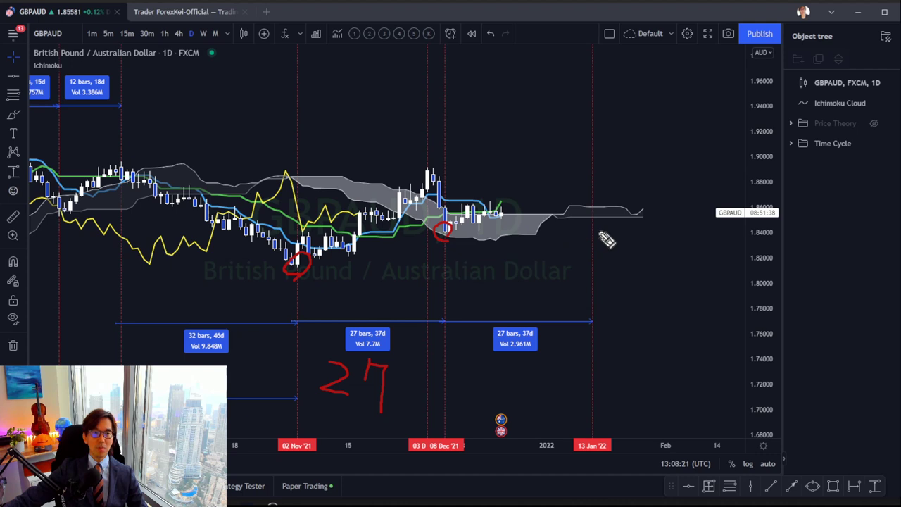
{"action": "mouse_move", "coordinate": [579, 462]}
{"action": "left_mouse_down"}
{"action": "mouse_move", "coordinate": [598, 462]}
{"action": "mouse_move", "coordinate": [612, 445]}
{"action": "mouse_move", "coordinate": [574, 429]}
{"action": "mouse_move", "coordinate": [567, 459]}
{"action": "left_mouse_up"}
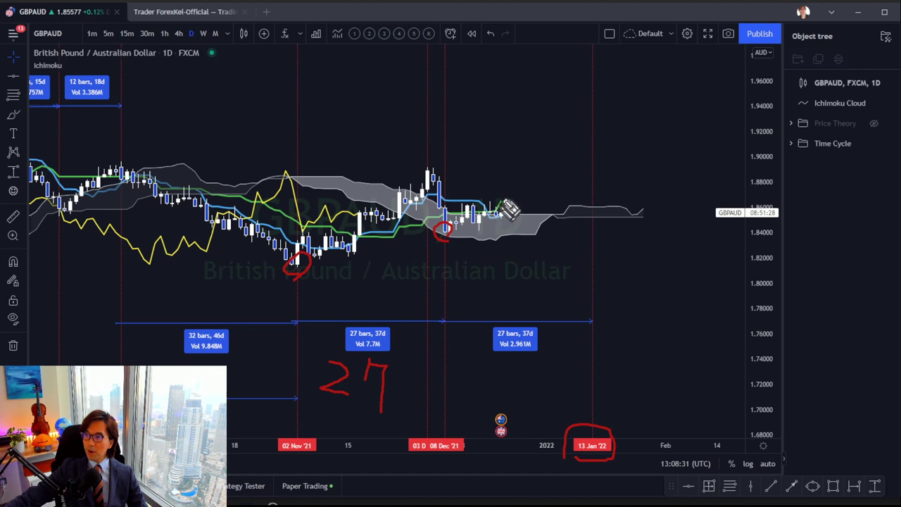
Draw a red line at the December high with red breakout arrows above it, circling the pullback.
{"action": "left_click_drag", "start_coordinate": [414, 168], "coordinate": [599, 181]}
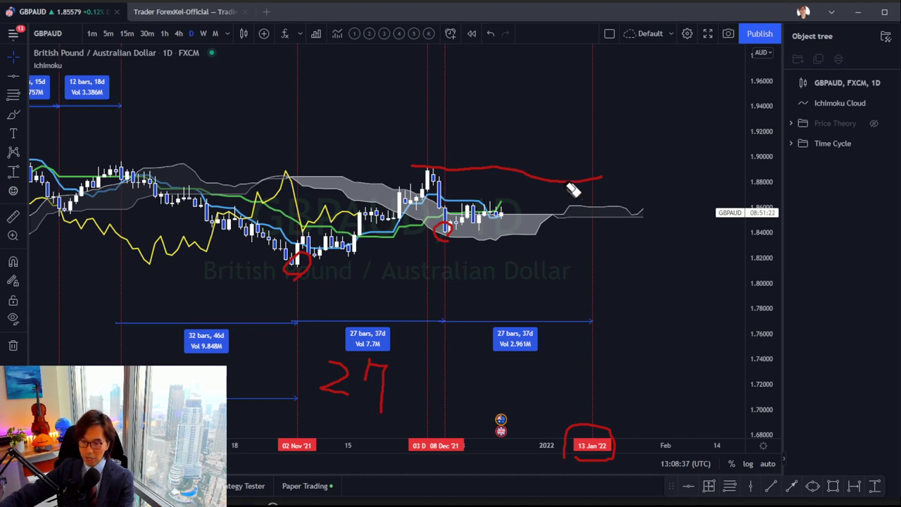
{"action": "left_click", "coordinate": [580, 178]}
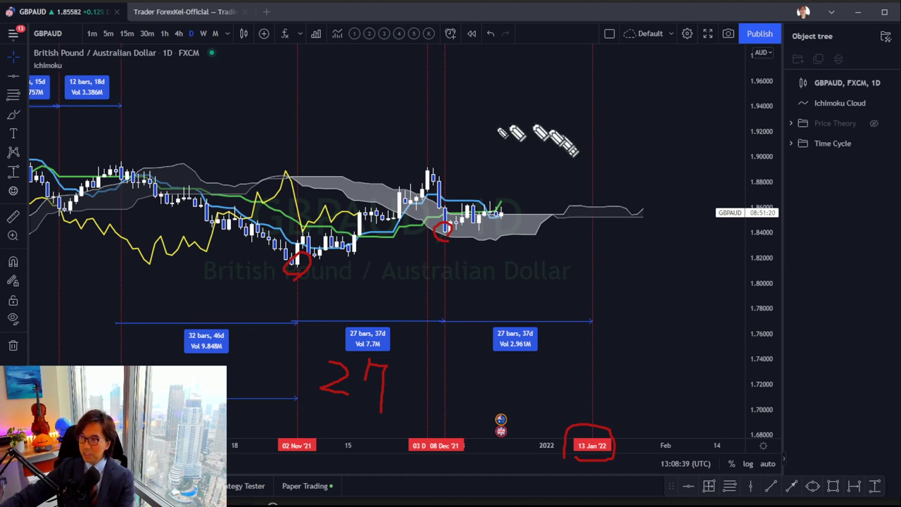
{"action": "left_click_drag", "start_coordinate": [417, 164], "coordinate": [607, 168]}
{"action": "mouse_move", "coordinate": [498, 211]}
{"action": "left_mouse_down"}
{"action": "mouse_move", "coordinate": [509, 191]}
{"action": "mouse_move", "coordinate": [568, 141]}
{"action": "left_mouse_up"}
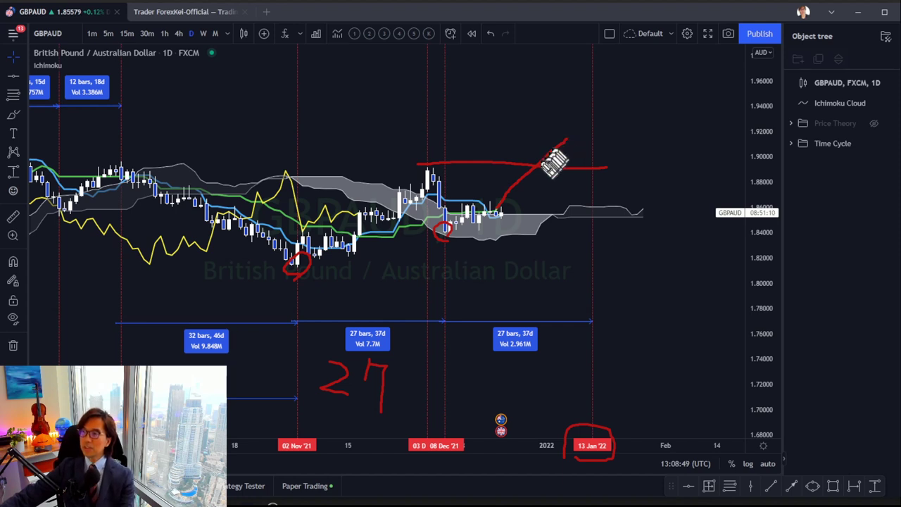
{"action": "mouse_move", "coordinate": [566, 142]}
{"action": "left_mouse_down"}
{"action": "mouse_move", "coordinate": [572, 133]}
{"action": "mouse_move", "coordinate": [587, 147]}
{"action": "left_mouse_up"}
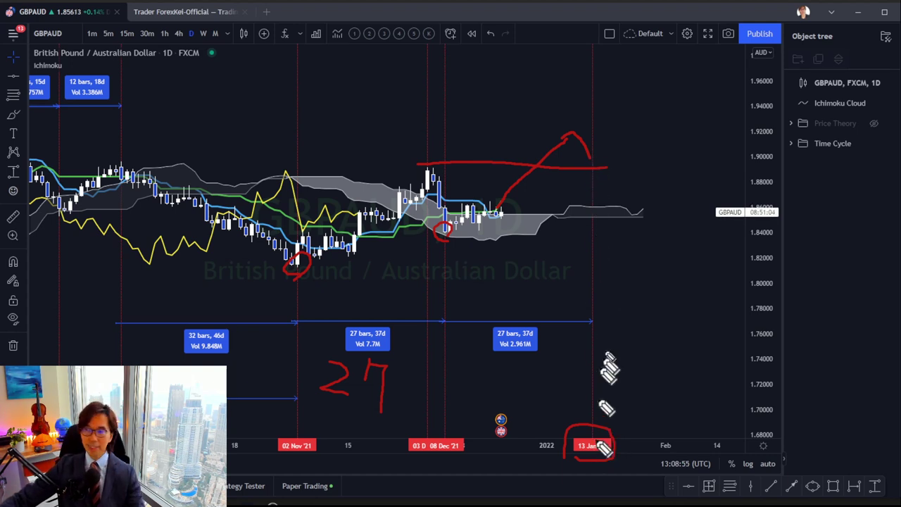
{"action": "mouse_move", "coordinate": [600, 160]}
{"action": "left_mouse_down"}
{"action": "mouse_move", "coordinate": [642, 88]}
{"action": "mouse_move", "coordinate": [655, 86]}
{"action": "mouse_move", "coordinate": [659, 104]}
{"action": "left_mouse_up"}
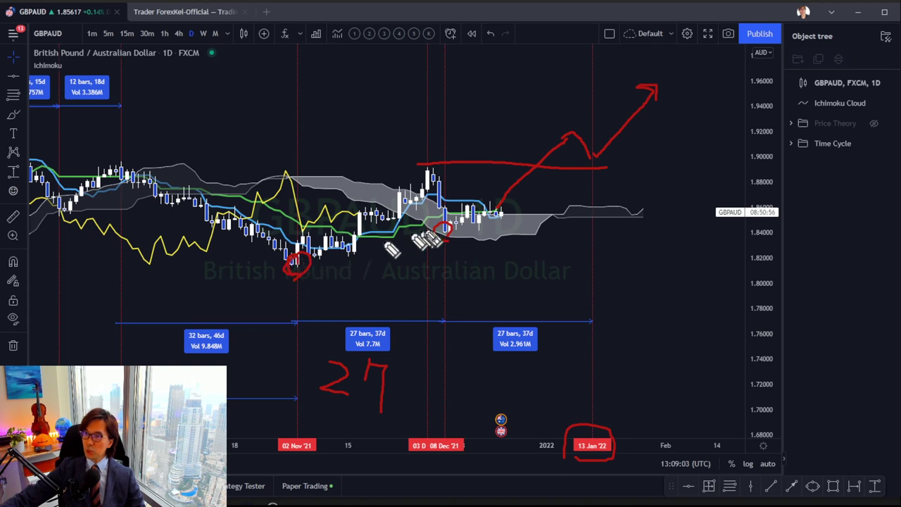
{"action": "left_click_drag", "start_coordinate": [442, 243], "coordinate": [446, 232]}
{"action": "left_click_drag", "start_coordinate": [595, 169], "coordinate": [600, 184]}
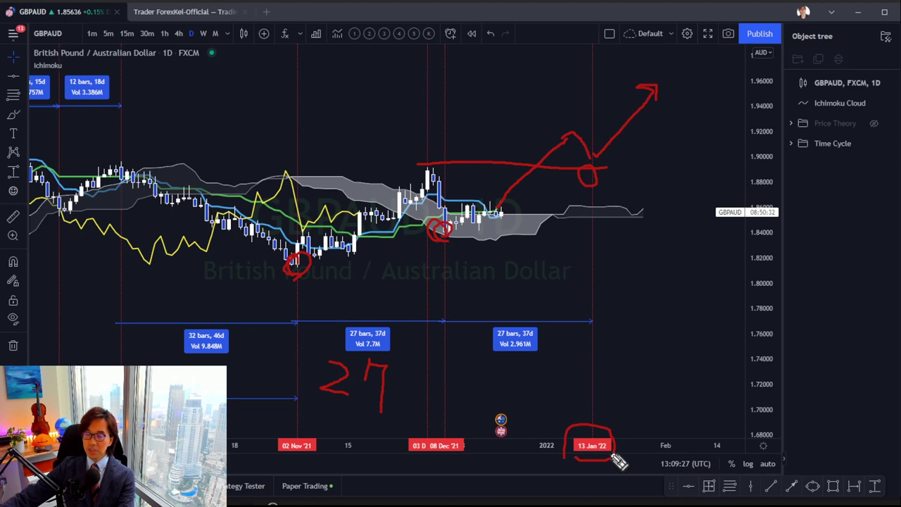
Erase the red circles, 27 and arrows, then rescale and pan the GBPAUD candles into frame.
{"action": "key", "text": "e"}
{"action": "left_click_drag", "start_coordinate": [763, 141], "coordinate": [757, 264]}
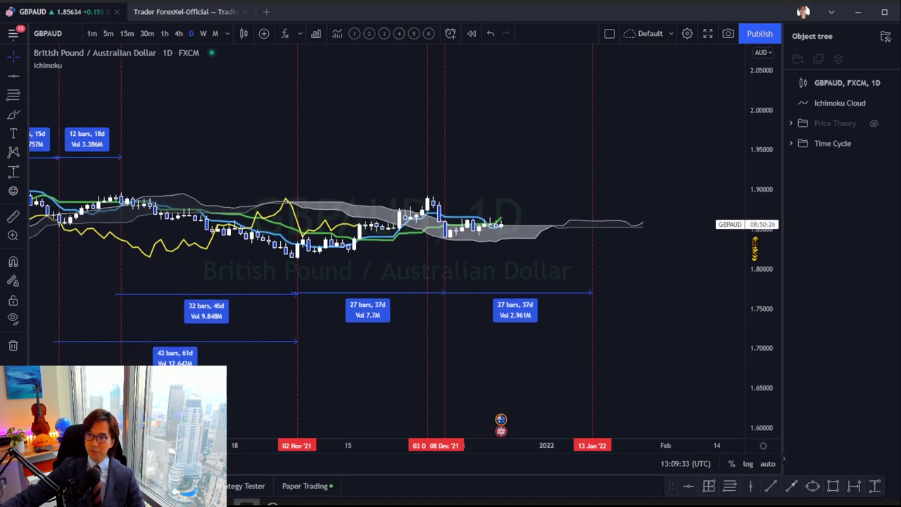
{"action": "left_click_drag", "start_coordinate": [442, 221], "coordinate": [469, 235]}
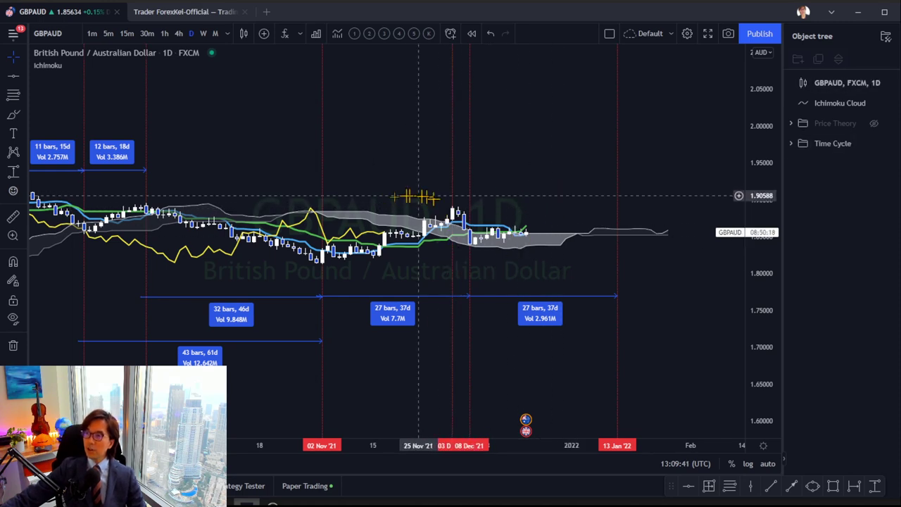
{"action": "left_click_drag", "start_coordinate": [753, 391], "coordinate": [752, 271]}
{"action": "left_click_drag", "start_coordinate": [650, 244], "coordinate": [668, 265]}
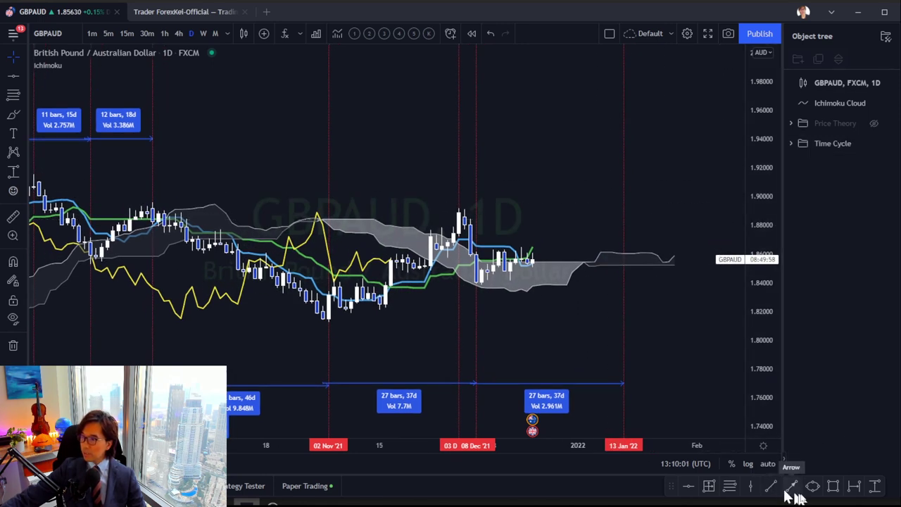
Measure a date range ending at 03 Dec '21, then reframe the chart view.
{"action": "left_click", "coordinate": [855, 486]}
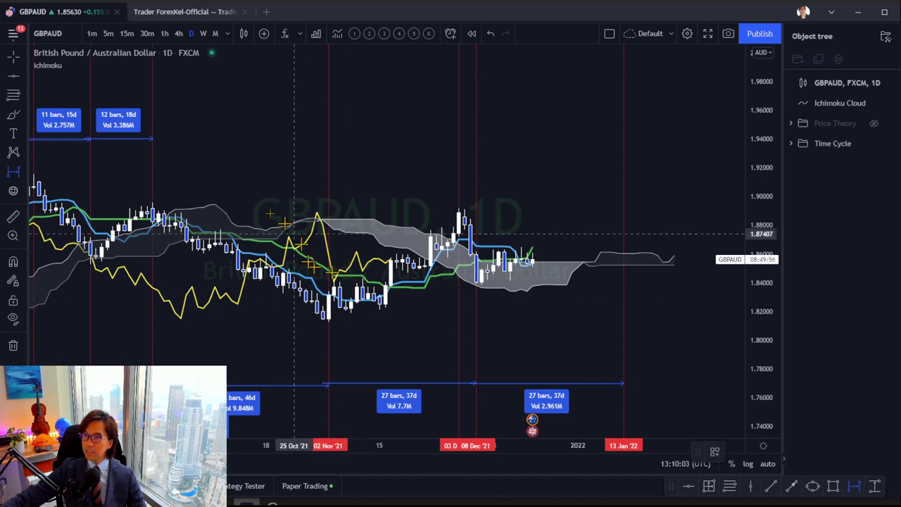
{"action": "left_click", "coordinate": [146, 138]}
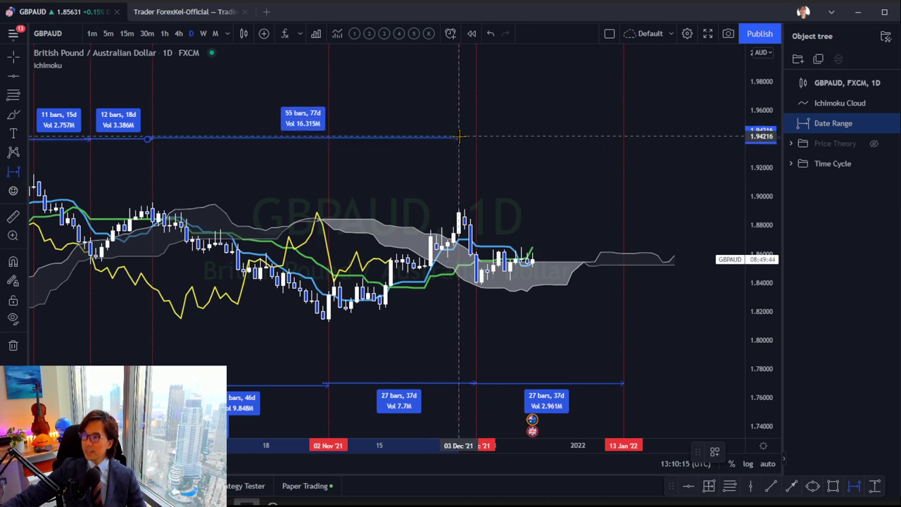
{"action": "left_click", "coordinate": [458, 135]}
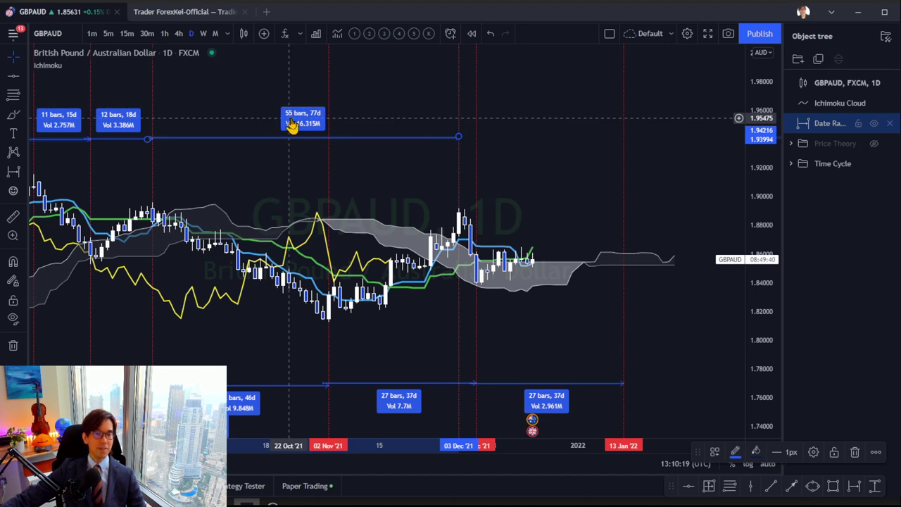
{"action": "left_click_drag", "start_coordinate": [533, 155], "coordinate": [509, 162]}
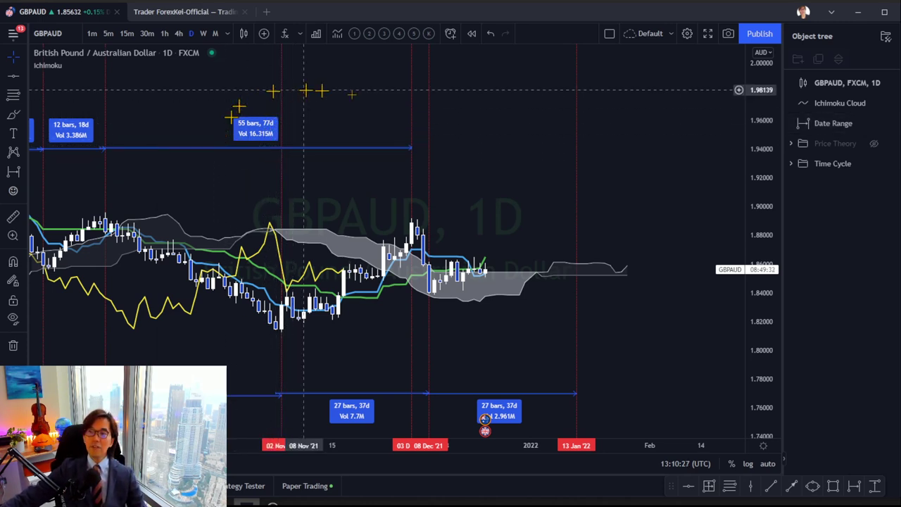
{"action": "left_click_drag", "start_coordinate": [514, 185], "coordinate": [443, 169]}
{"action": "scroll", "coordinate": [617, 225], "scroll_direction": "down", "scroll_amount": 3}
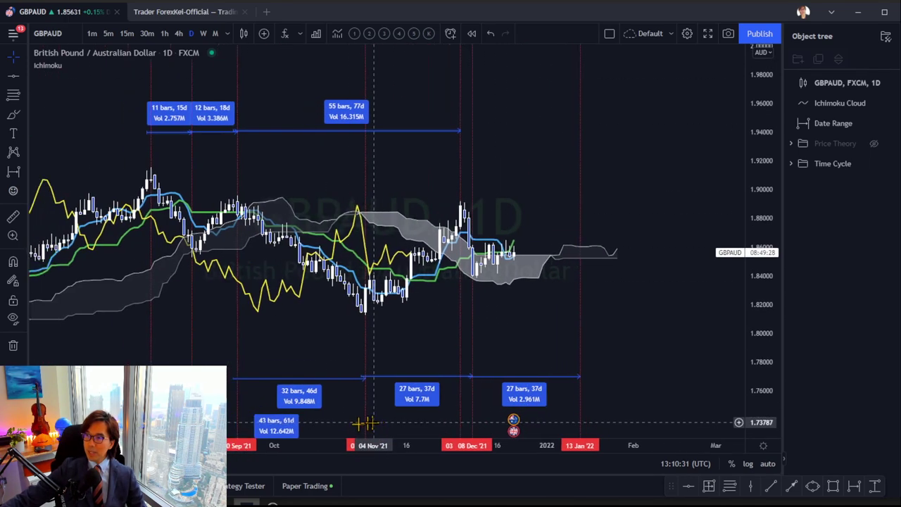
{"action": "scroll", "coordinate": [523, 227], "scroll_direction": "up", "scroll_amount": 2}
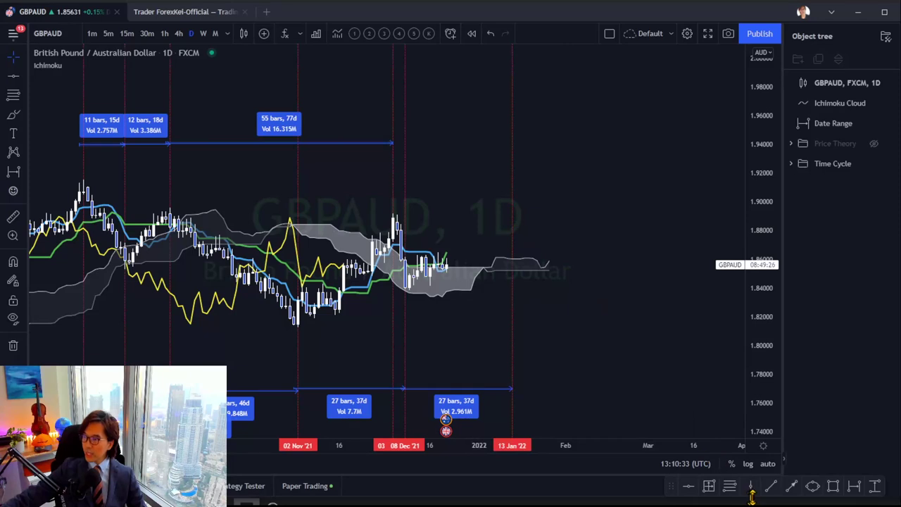
Measure a 55-bar, 77-day range from 02 Dec '21 to 17 Feb '22 and add a vertical line there.
{"action": "left_click", "coordinate": [854, 487]}
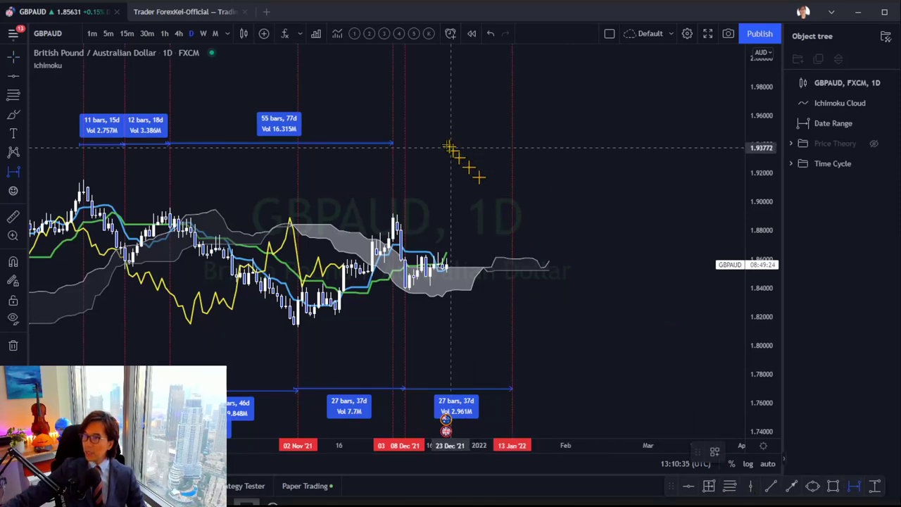
{"action": "left_click", "coordinate": [388, 143]}
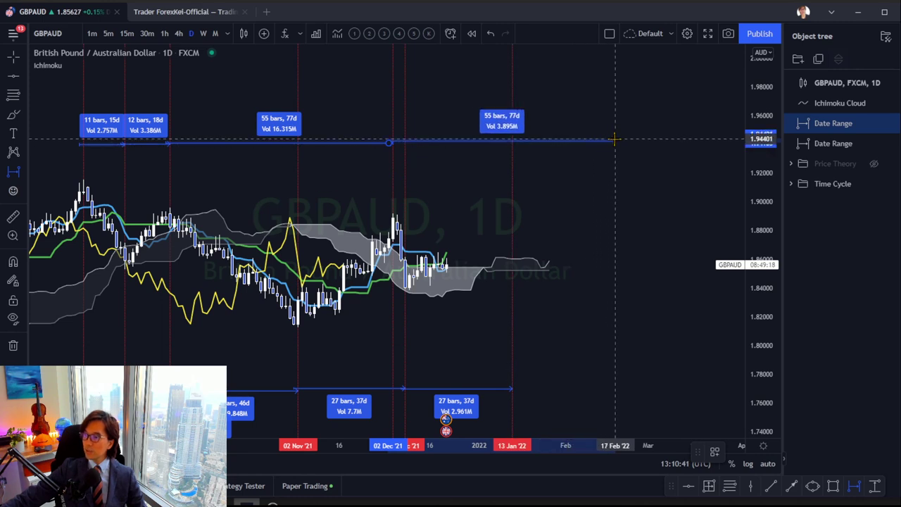
{"action": "left_click", "coordinate": [615, 139]}
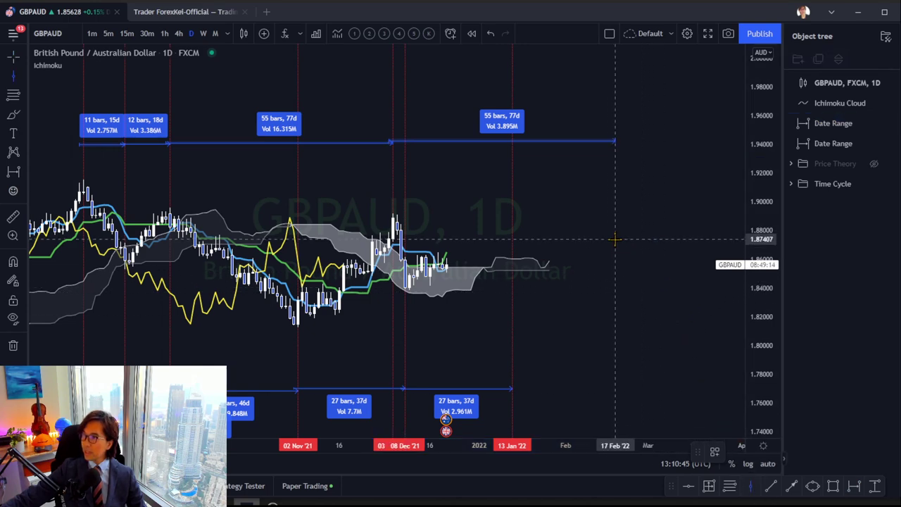
{"action": "key", "text": "alt+v"}
Brush two red arrows rising toward the 1.94 and 1.92 targets and one falling below the cloud.
{"action": "left_click_drag", "start_coordinate": [644, 304], "coordinate": [607, 306]}
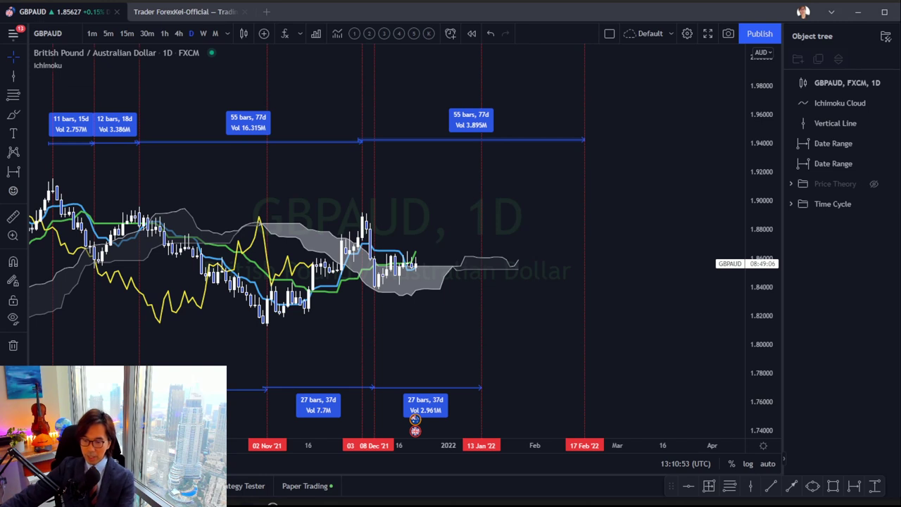
{"action": "left_click_drag", "start_coordinate": [408, 266], "coordinate": [462, 194]}
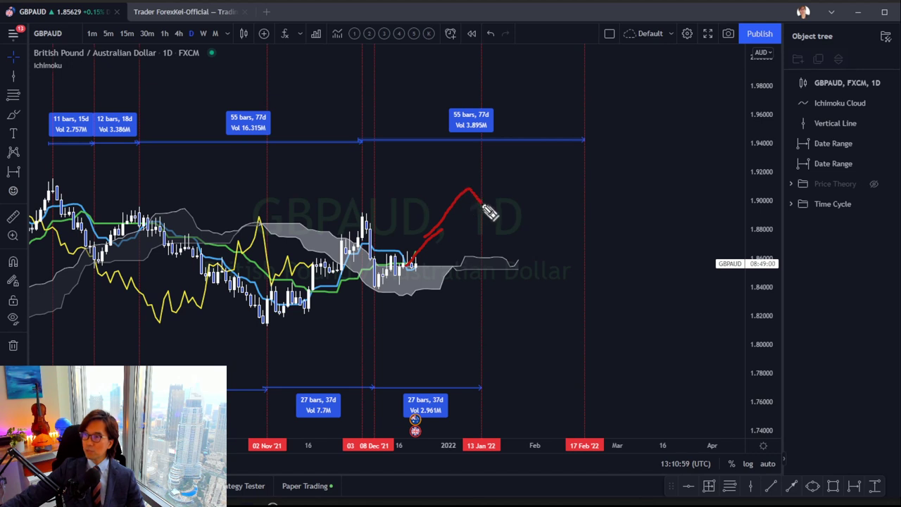
{"action": "left_click_drag", "start_coordinate": [482, 202], "coordinate": [572, 153]}
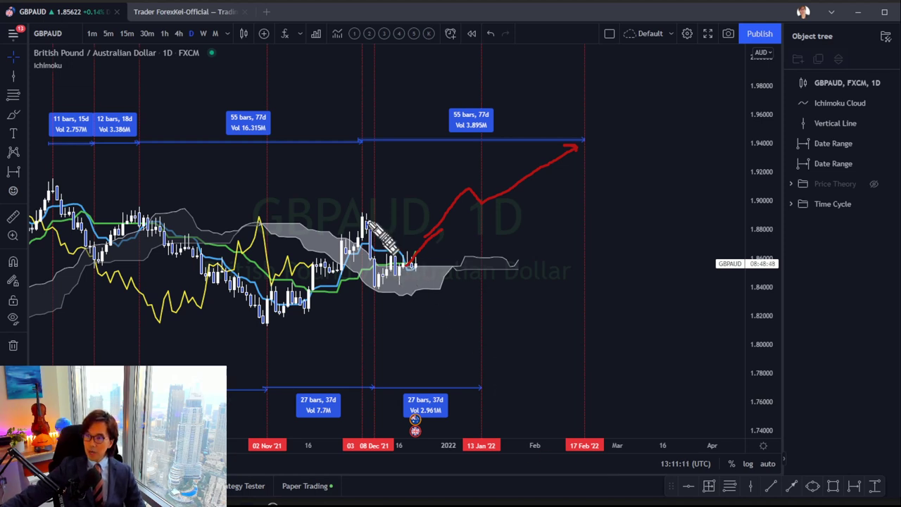
{"action": "left_click_drag", "start_coordinate": [409, 262], "coordinate": [459, 237]}
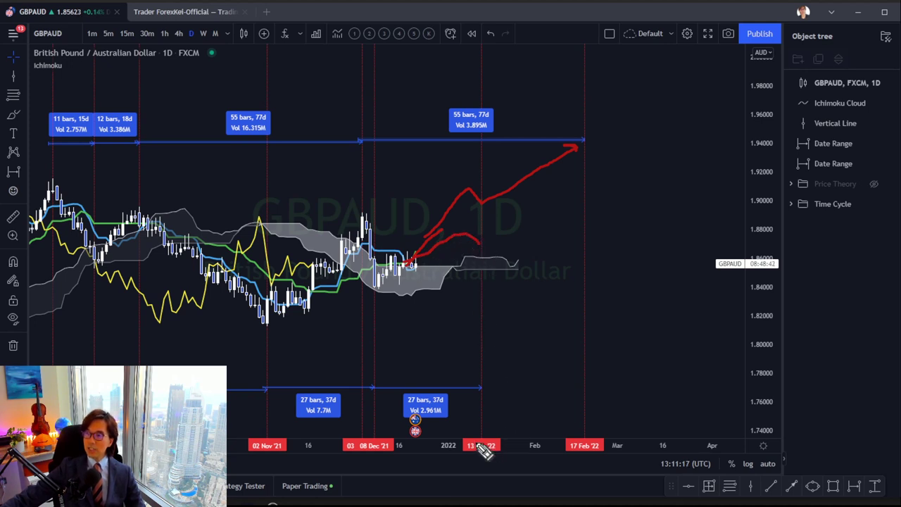
{"action": "mouse_move", "coordinate": [497, 251]}
{"action": "left_mouse_down"}
{"action": "mouse_move", "coordinate": [576, 189]}
{"action": "mouse_move", "coordinate": [588, 195]}
{"action": "left_mouse_up"}
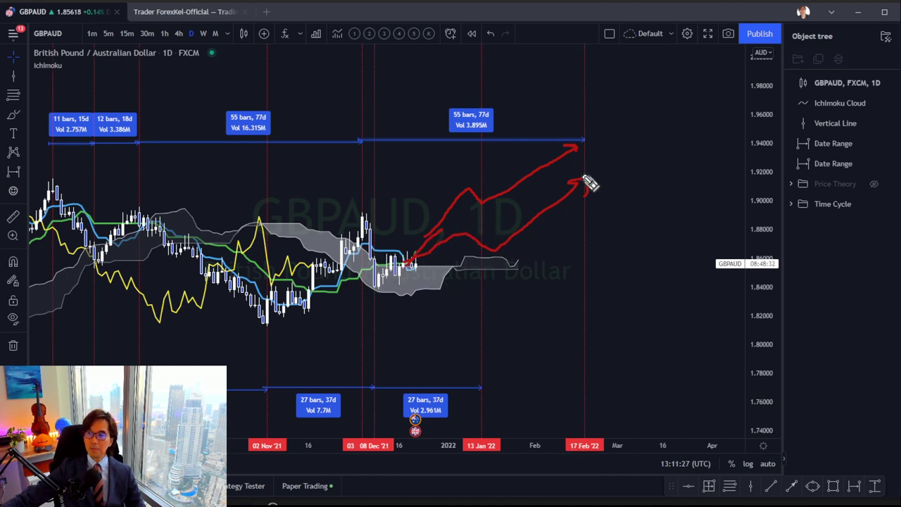
{"action": "left_click_drag", "start_coordinate": [415, 262], "coordinate": [475, 283]}
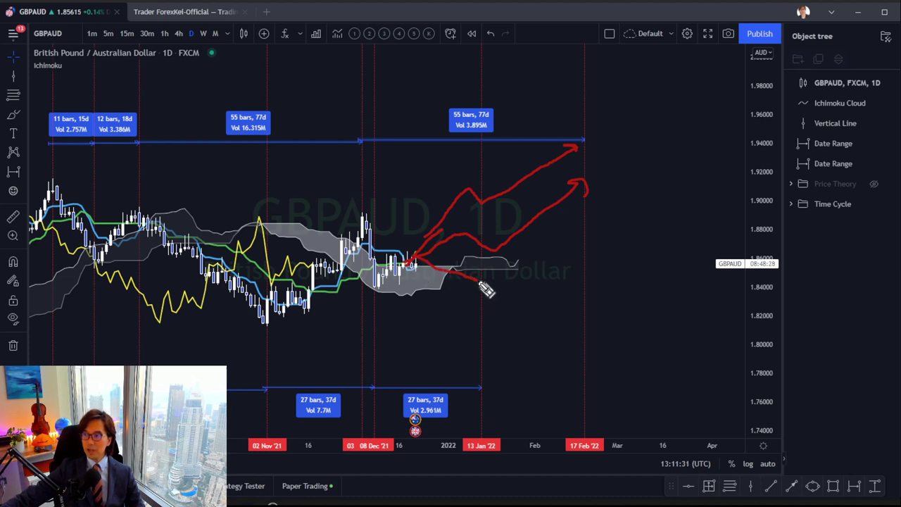
{"action": "mouse_move", "coordinate": [423, 267]}
{"action": "left_mouse_down"}
{"action": "mouse_move", "coordinate": [578, 318]}
{"action": "mouse_move", "coordinate": [569, 328]}
{"action": "mouse_move", "coordinate": [584, 330]}
{"action": "left_mouse_up"}
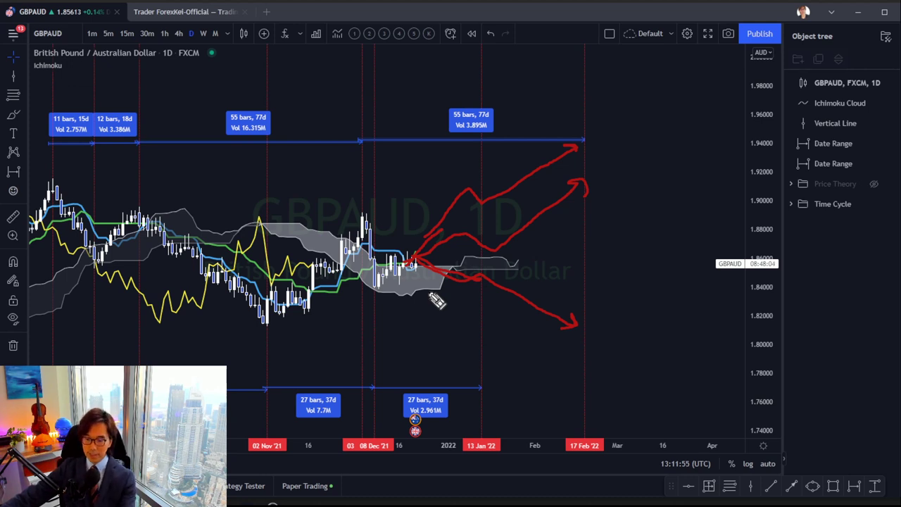
Erase the red arrows, keeping the Ichimoku Cloud, cycle spans and 17 Feb '22 line.
{"action": "key", "text": "e"}
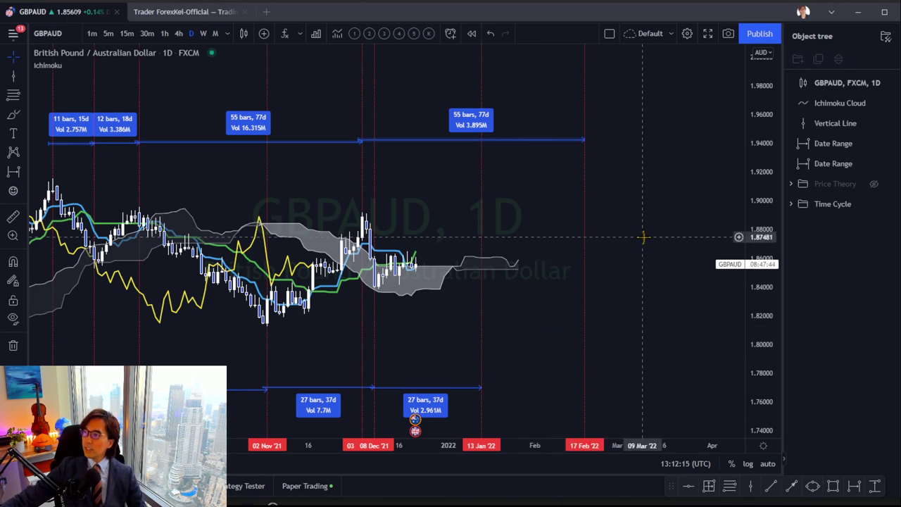
Unhide the Price Theory levels and move the NT, N and E labels beside the 17 Feb line.
{"action": "left_click", "coordinate": [875, 185]}
{"action": "left_click_drag", "start_coordinate": [556, 208], "coordinate": [566, 203]}
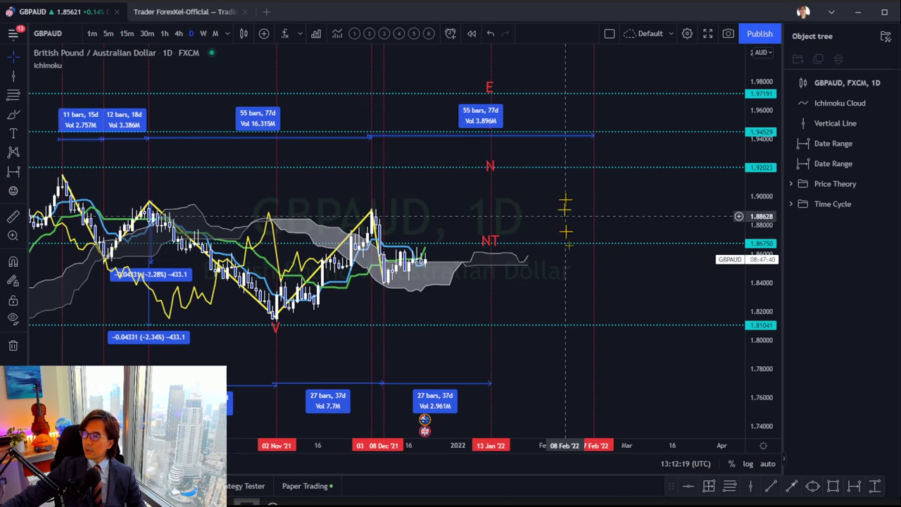
{"action": "scroll", "coordinate": [472, 451], "scroll_direction": "down", "scroll_amount": 2}
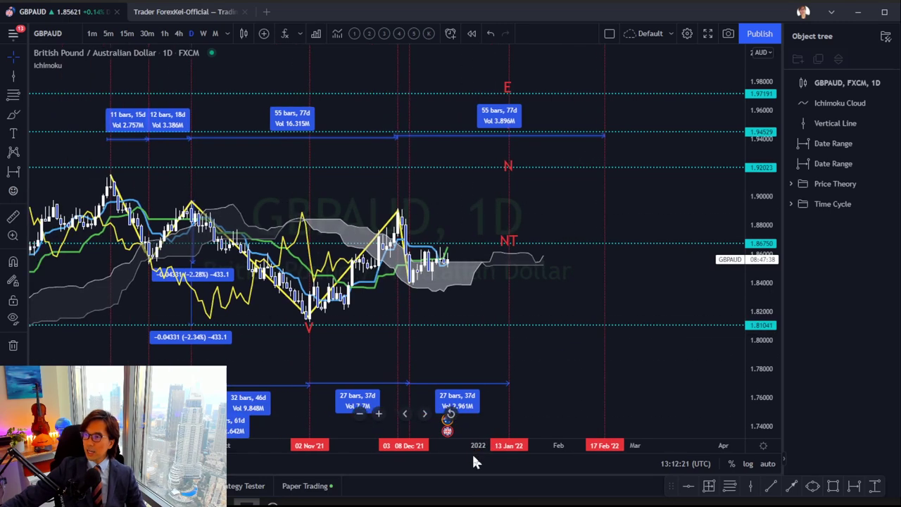
{"action": "left_click_drag", "start_coordinate": [509, 241], "coordinate": [604, 242]}
{"action": "left_click", "coordinate": [543, 171]}
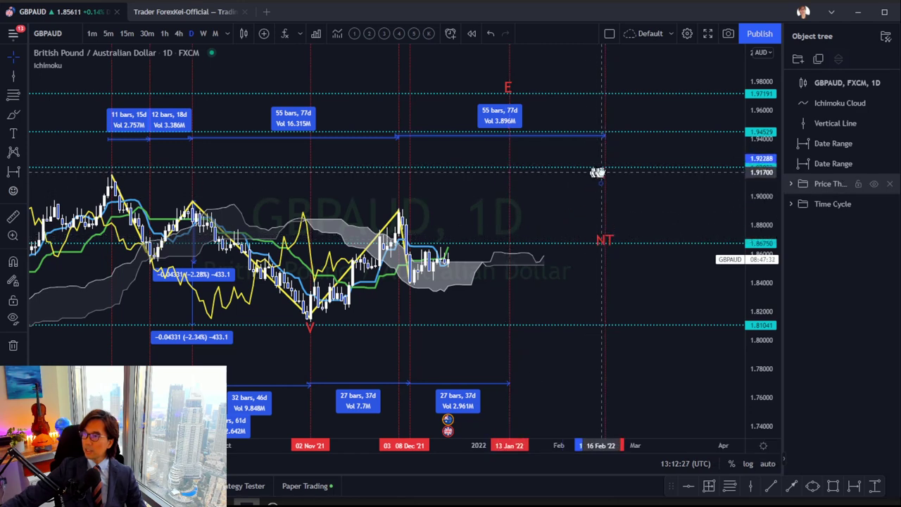
{"action": "left_click_drag", "start_coordinate": [607, 170], "coordinate": [605, 168]}
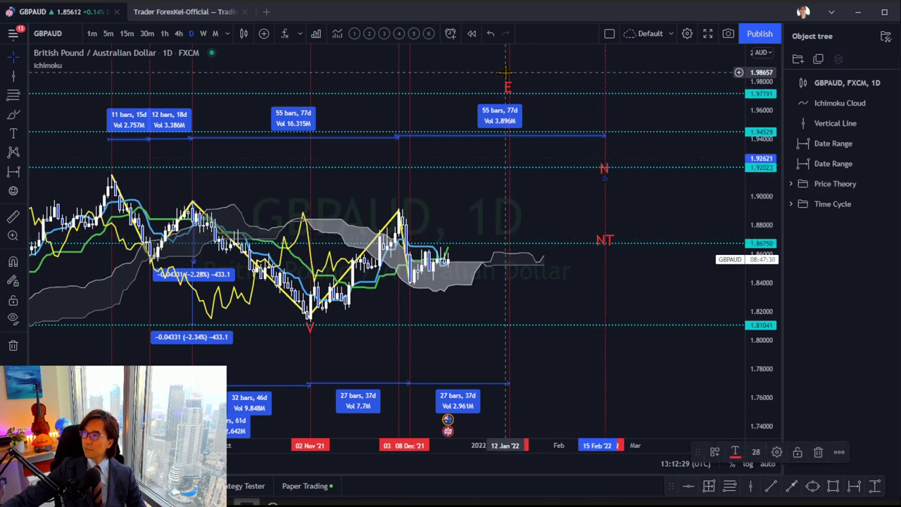
{"action": "left_click_drag", "start_coordinate": [510, 92], "coordinate": [609, 96]}
Shift the 55-bar date range upward and nudge the E label into place.
{"action": "left_click_drag", "start_coordinate": [510, 136], "coordinate": [604, 129]}
{"action": "left_click_drag", "start_coordinate": [602, 90], "coordinate": [605, 95]}
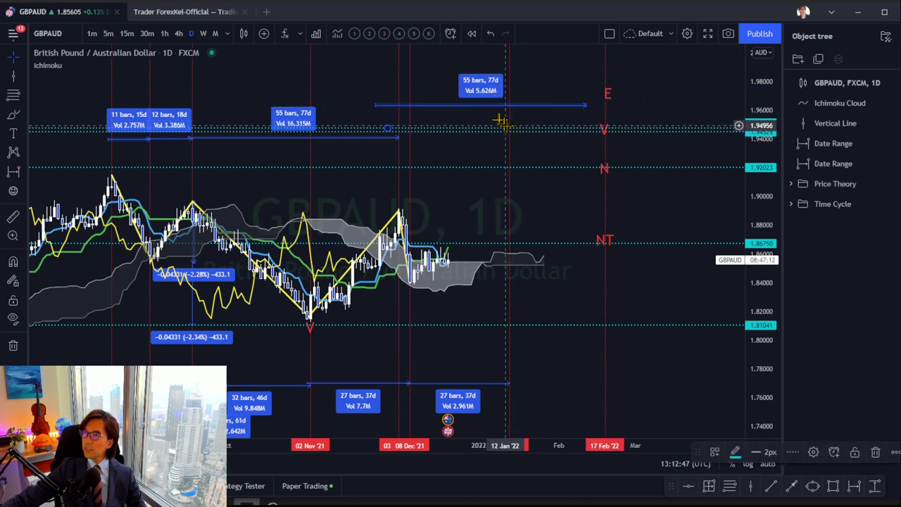
{"action": "left_click", "coordinate": [505, 120]}
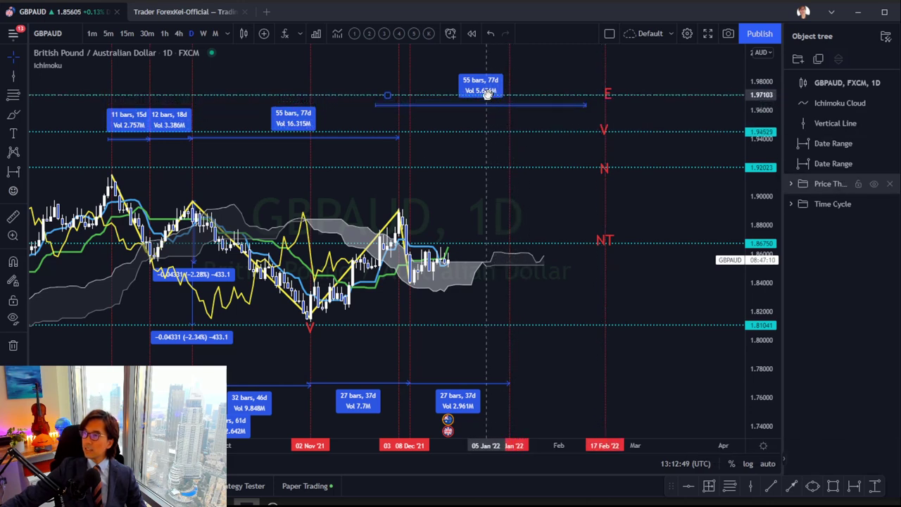
{"action": "mouse_move", "coordinate": [488, 105]}
{"action": "left_mouse_down"}
{"action": "mouse_move", "coordinate": [476, 88]}
{"action": "mouse_move", "coordinate": [491, 109]}
{"action": "left_mouse_up"}
{"action": "left_click", "coordinate": [660, 254]}
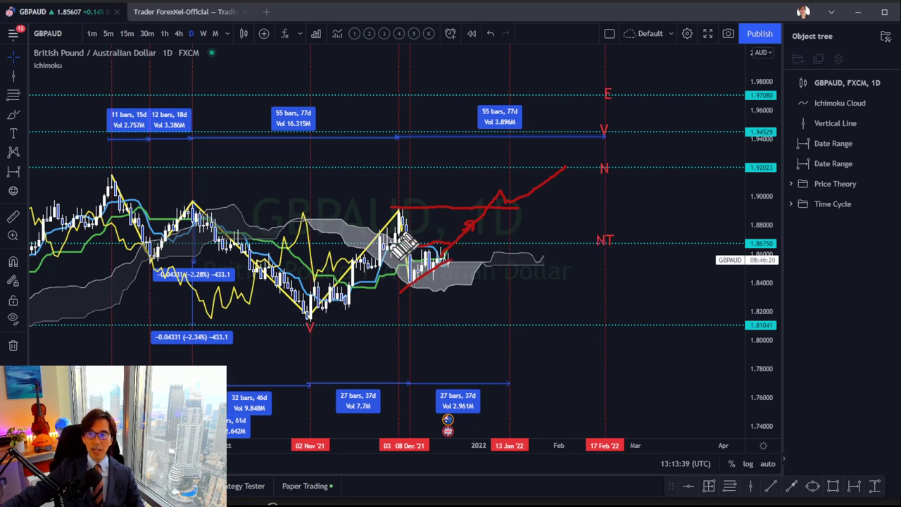
Draw a red X over the NT label and three red arrows ending at the N, V and E levels.
{"action": "left_click_drag", "start_coordinate": [593, 215], "coordinate": [617, 257]}
{"action": "left_click_drag", "start_coordinate": [620, 223], "coordinate": [598, 255]}
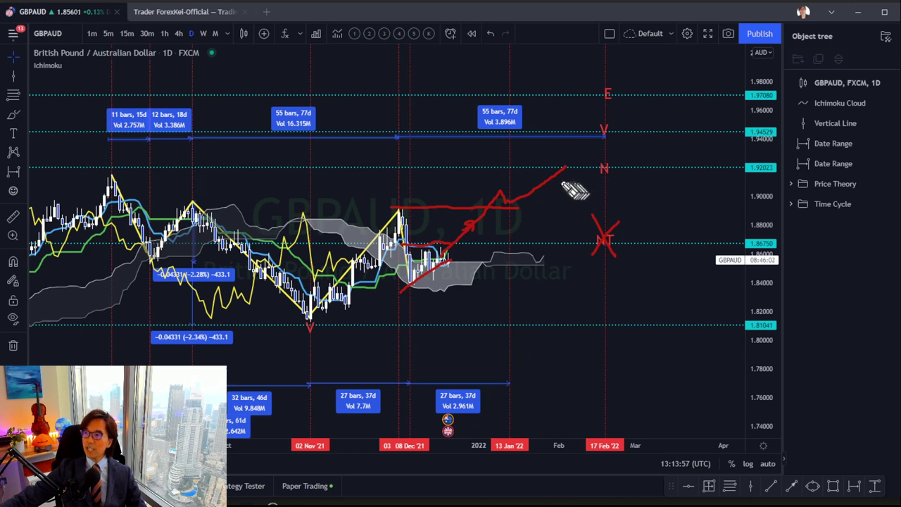
{"action": "mouse_move", "coordinate": [525, 204]}
{"action": "left_mouse_down"}
{"action": "mouse_move", "coordinate": [548, 187]}
{"action": "mouse_move", "coordinate": [610, 181]}
{"action": "left_mouse_up"}
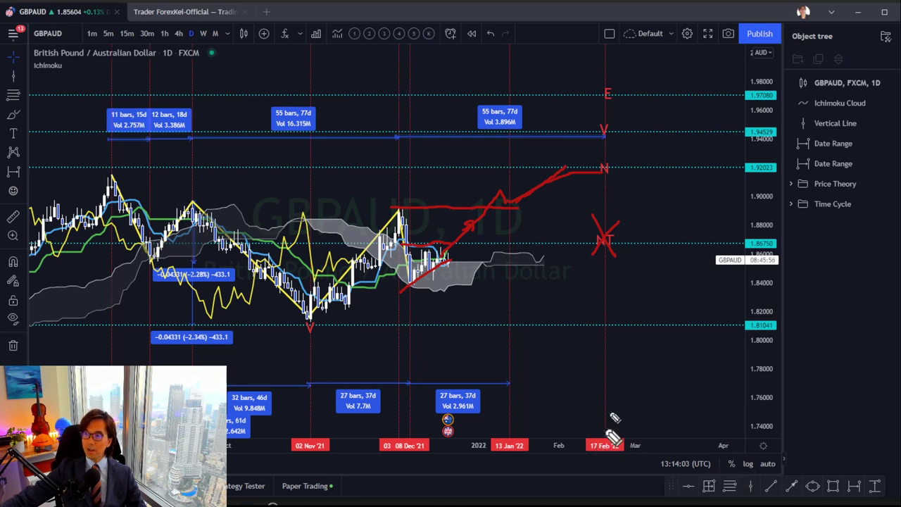
{"action": "mouse_move", "coordinate": [543, 194]}
{"action": "left_mouse_down"}
{"action": "mouse_move", "coordinate": [598, 145]}
{"action": "mouse_move", "coordinate": [590, 166]}
{"action": "left_mouse_up"}
{"action": "mouse_move", "coordinate": [535, 195]}
{"action": "left_mouse_down"}
{"action": "mouse_move", "coordinate": [547, 158]}
{"action": "mouse_move", "coordinate": [598, 116]}
{"action": "left_mouse_up"}
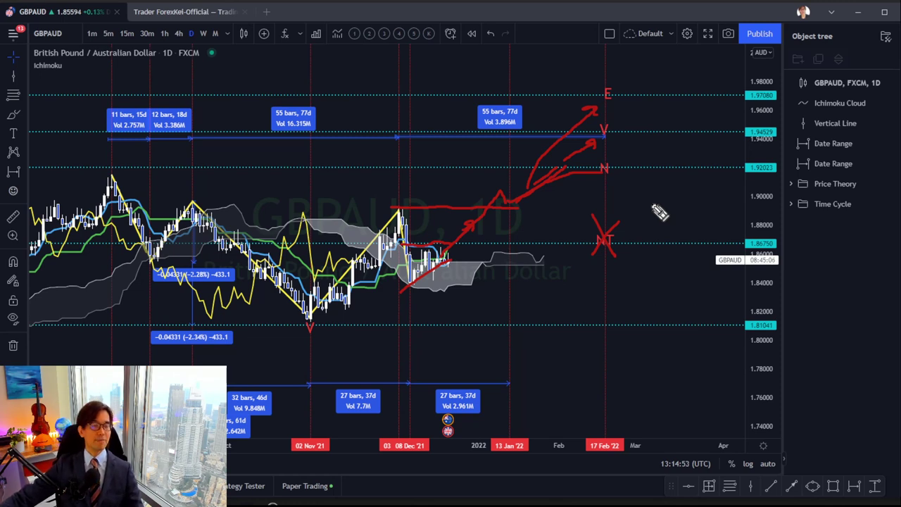
Clear the red sketches, then brush a red drop from the recent peak, circling peak and target.
{"action": "key", "text": "e"}
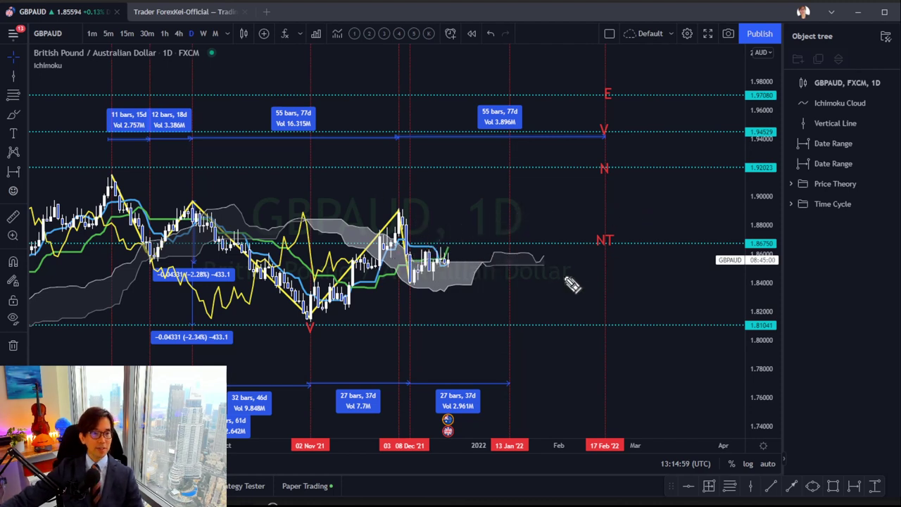
{"action": "mouse_move", "coordinate": [395, 210]}
{"action": "left_mouse_down"}
{"action": "mouse_move", "coordinate": [434, 284]}
{"action": "mouse_move", "coordinate": [486, 252]}
{"action": "mouse_move", "coordinate": [518, 247]}
{"action": "mouse_move", "coordinate": [607, 325]}
{"action": "mouse_move", "coordinate": [600, 314]}
{"action": "left_mouse_up"}
{"action": "mouse_move", "coordinate": [405, 195]}
{"action": "left_mouse_down"}
{"action": "mouse_move", "coordinate": [414, 214]}
{"action": "mouse_move", "coordinate": [406, 197]}
{"action": "left_mouse_up"}
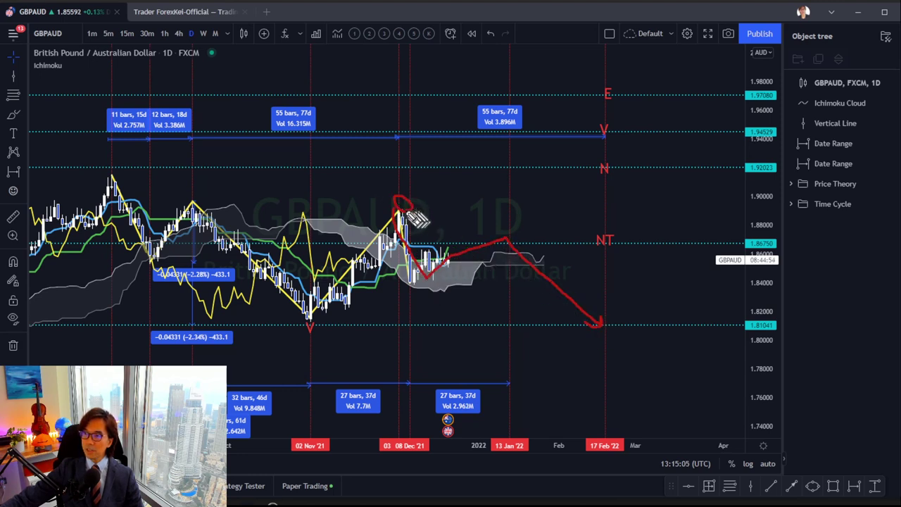
{"action": "mouse_move", "coordinate": [536, 254]}
{"action": "left_mouse_down"}
{"action": "mouse_move", "coordinate": [504, 234]}
{"action": "mouse_move", "coordinate": [508, 248]}
{"action": "left_mouse_up"}
{"action": "mouse_move", "coordinate": [409, 293]}
{"action": "left_mouse_down"}
{"action": "mouse_move", "coordinate": [395, 276]}
{"action": "mouse_move", "coordinate": [415, 269]}
{"action": "left_mouse_up"}
{"action": "left_click_drag", "start_coordinate": [598, 345], "coordinate": [613, 337]}
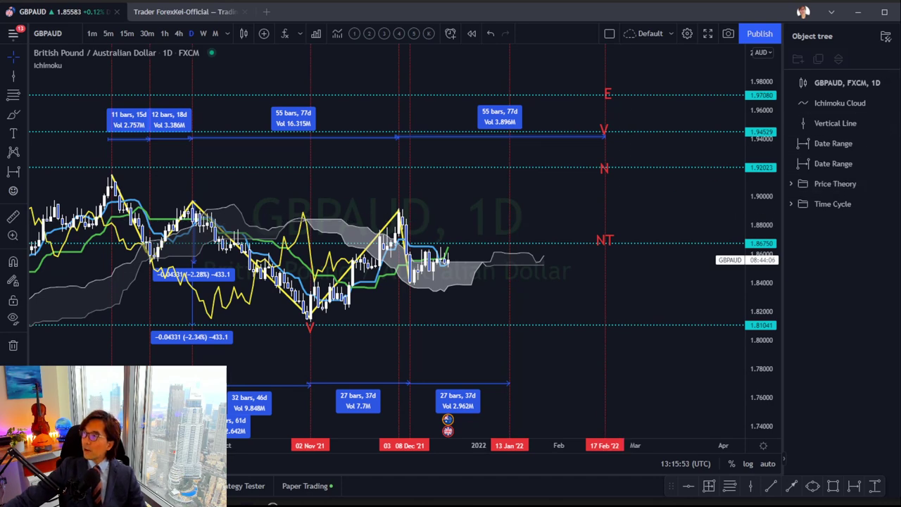
Open the GBPCAD chart from the Forex watchlist and fit its price scale for annotating.
{"action": "left_click", "coordinate": [892, 56]}
{"action": "left_click", "coordinate": [817, 251]}
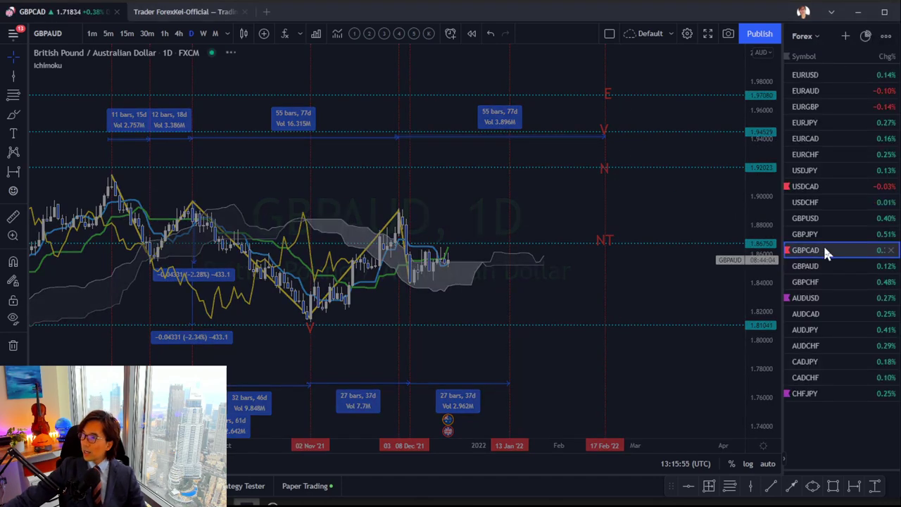
{"action": "left_click_drag", "start_coordinate": [589, 167], "coordinate": [667, 169]}
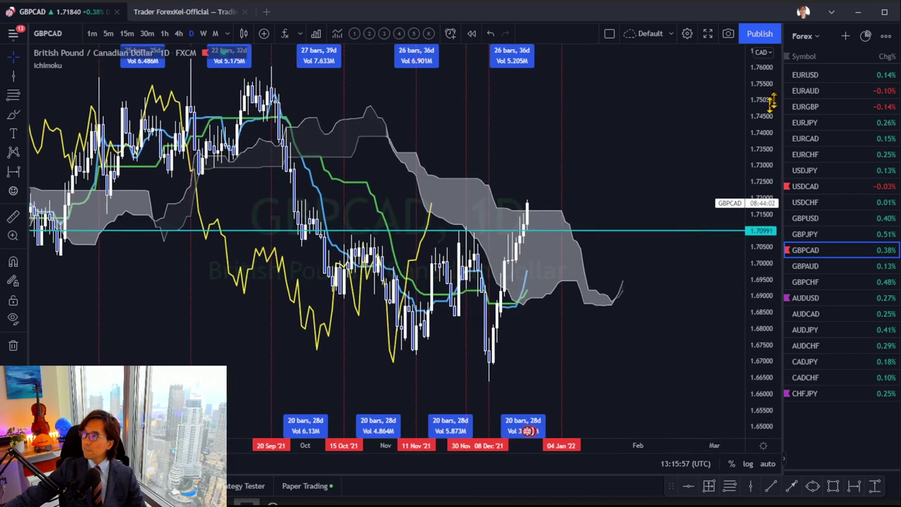
{"action": "left_click_drag", "start_coordinate": [767, 74], "coordinate": [703, 209]}
{"action": "left_click_drag", "start_coordinate": [606, 159], "coordinate": [625, 179]}
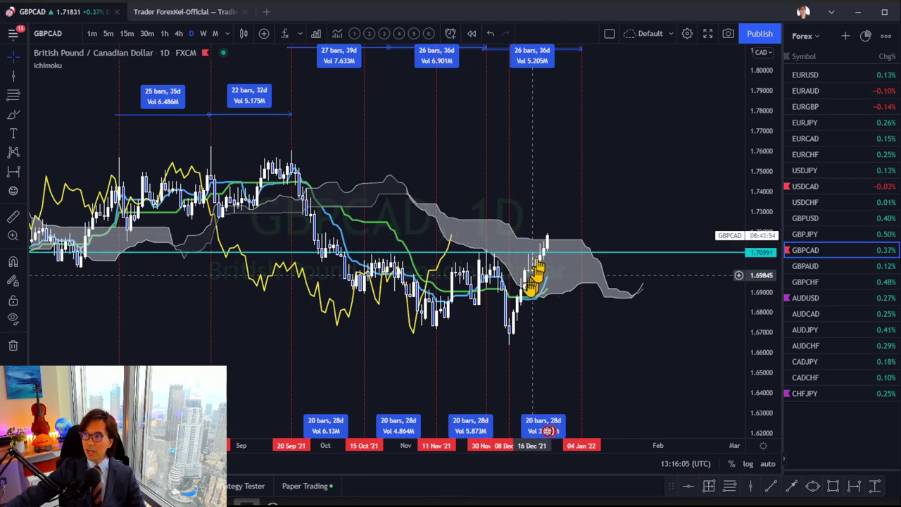
{"action": "left_click_drag", "start_coordinate": [778, 98], "coordinate": [739, 200]}
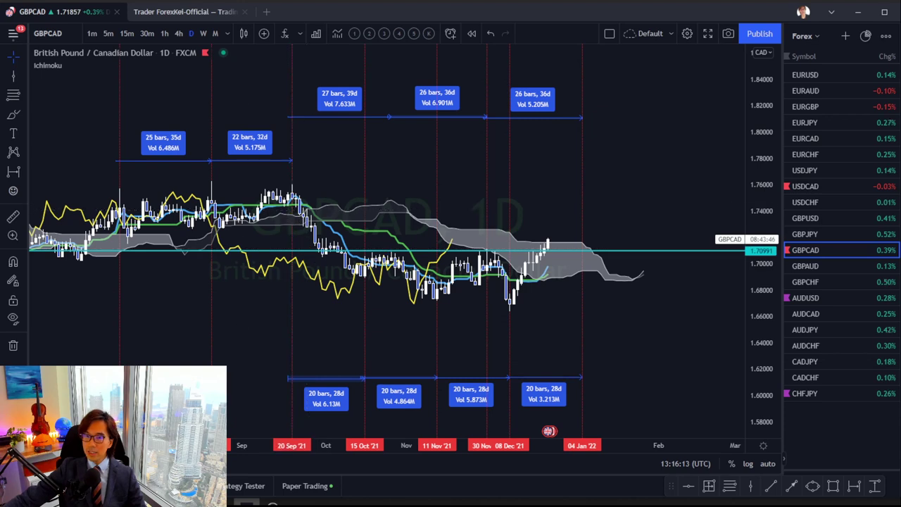
Circle the September high, October and November lows, and the '20 bars, 28d' cycle label in red.
{"action": "left_click", "coordinate": [287, 182]}
{"action": "left_click_drag", "start_coordinate": [362, 275], "coordinate": [360, 285]}
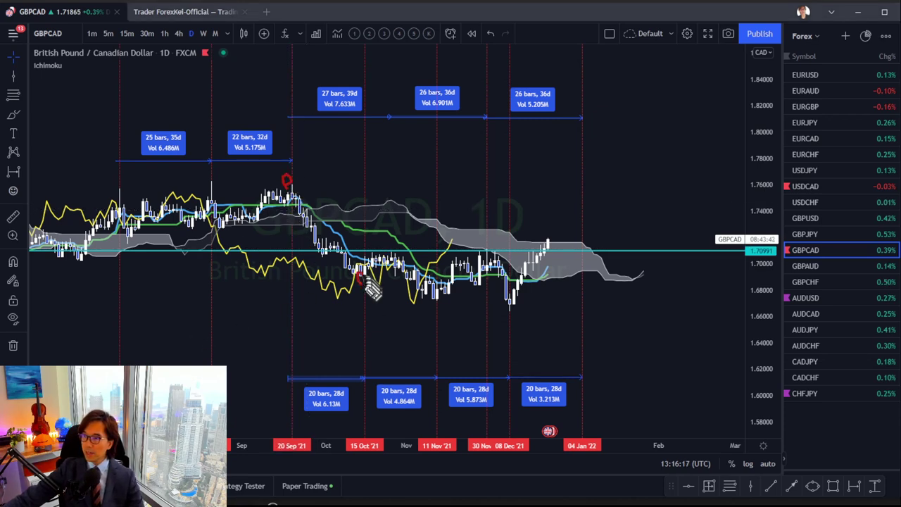
{"action": "mouse_move", "coordinate": [304, 416]}
{"action": "left_mouse_down"}
{"action": "mouse_move", "coordinate": [339, 421]}
{"action": "mouse_move", "coordinate": [338, 386]}
{"action": "mouse_move", "coordinate": [307, 385]}
{"action": "mouse_move", "coordinate": [337, 415]}
{"action": "left_mouse_up"}
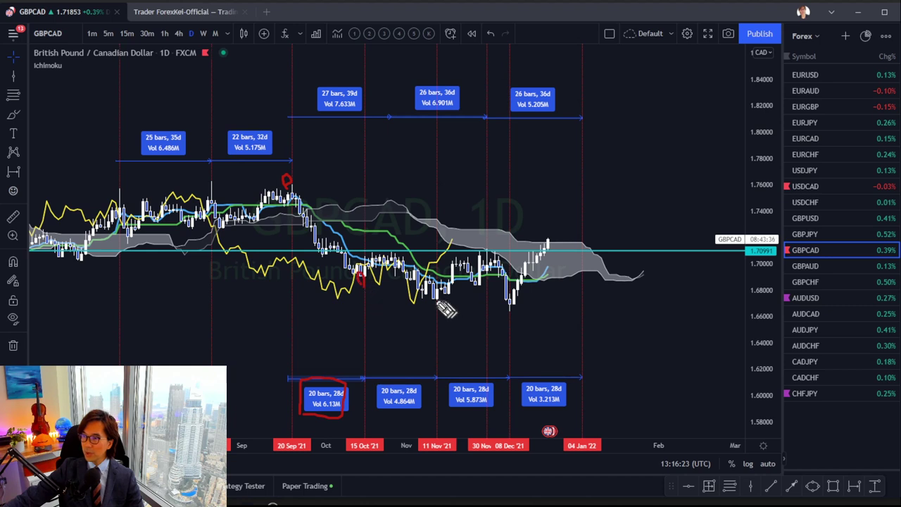
{"action": "mouse_move", "coordinate": [377, 336]}
{"action": "left_mouse_down"}
{"action": "mouse_move", "coordinate": [381, 352]}
{"action": "mouse_move", "coordinate": [398, 353]}
{"action": "mouse_move", "coordinate": [416, 345]}
{"action": "mouse_move", "coordinate": [414, 336]}
{"action": "left_mouse_up"}
Write 20 under the lower cycles, circle the December low, and sketch an upward arrow.
{"action": "mouse_move", "coordinate": [308, 328]}
{"action": "left_mouse_down"}
{"action": "mouse_move", "coordinate": [348, 352]}
{"action": "mouse_move", "coordinate": [343, 332]}
{"action": "left_mouse_up"}
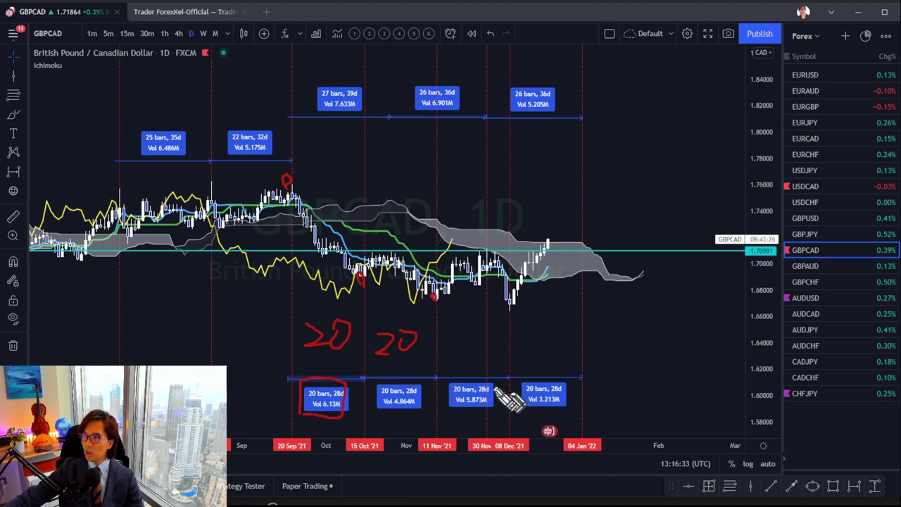
{"action": "mouse_move", "coordinate": [443, 331]}
{"action": "left_mouse_down"}
{"action": "mouse_move", "coordinate": [462, 350]}
{"action": "mouse_move", "coordinate": [486, 340]}
{"action": "left_mouse_up"}
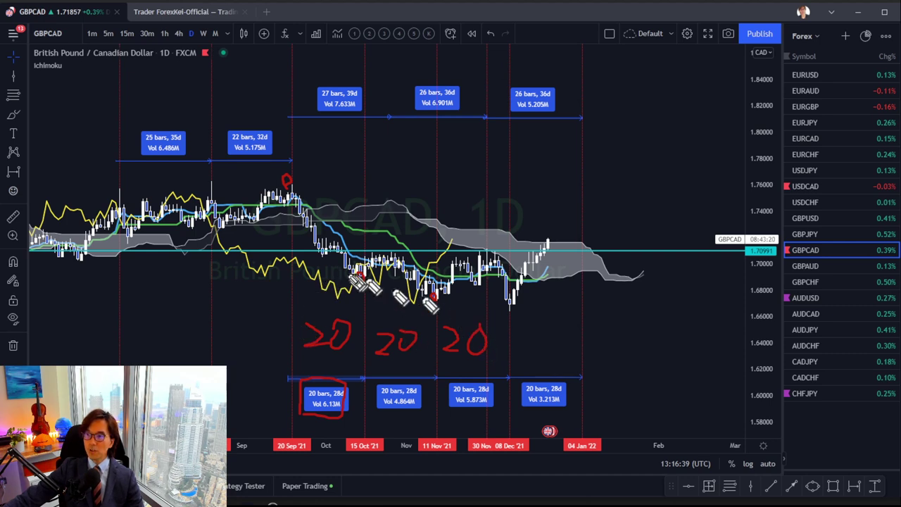
{"action": "left_click_drag", "start_coordinate": [508, 312], "coordinate": [505, 314]}
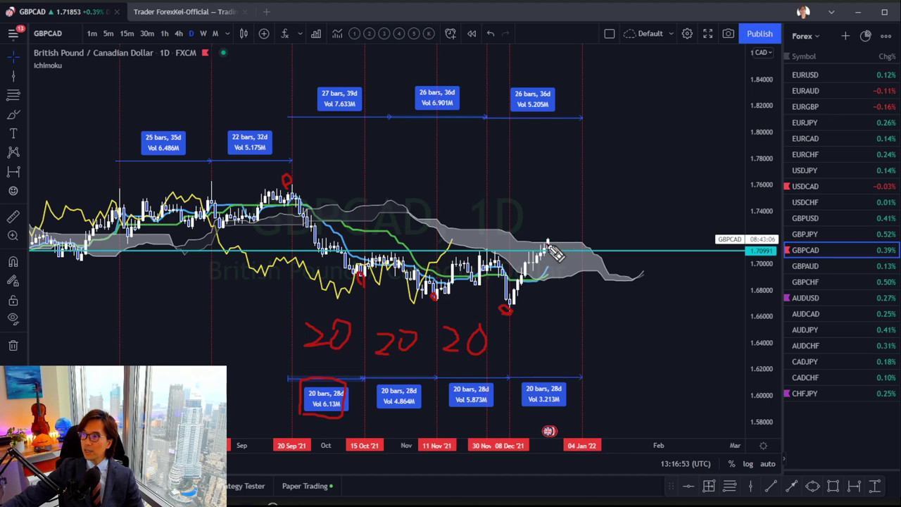
{"action": "mouse_move", "coordinate": [585, 245]}
{"action": "left_mouse_down"}
{"action": "mouse_move", "coordinate": [624, 197]}
{"action": "mouse_move", "coordinate": [610, 197]}
{"action": "mouse_move", "coordinate": [626, 200]}
{"action": "left_mouse_up"}
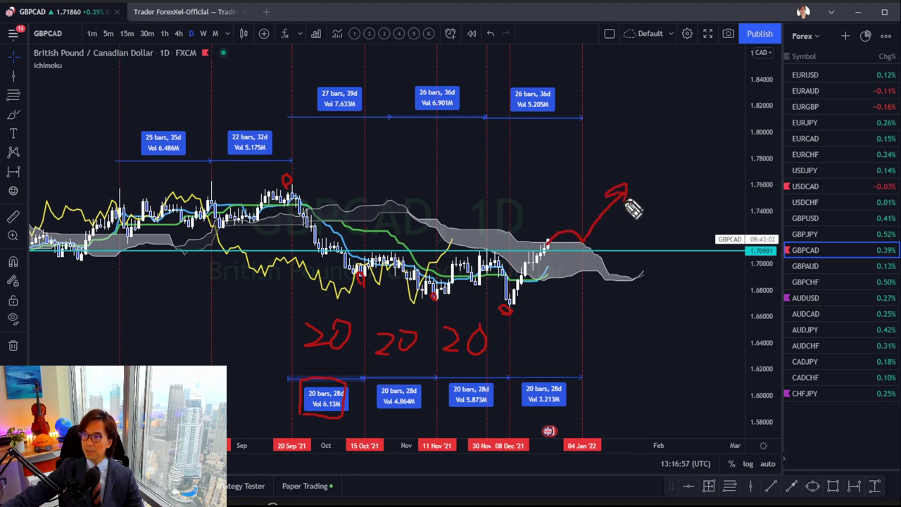
{"action": "mouse_move", "coordinate": [527, 325]}
{"action": "left_mouse_down"}
{"action": "mouse_move", "coordinate": [533, 339]}
{"action": "mouse_move", "coordinate": [553, 342]}
{"action": "mouse_move", "coordinate": [555, 312]}
{"action": "left_mouse_up"}
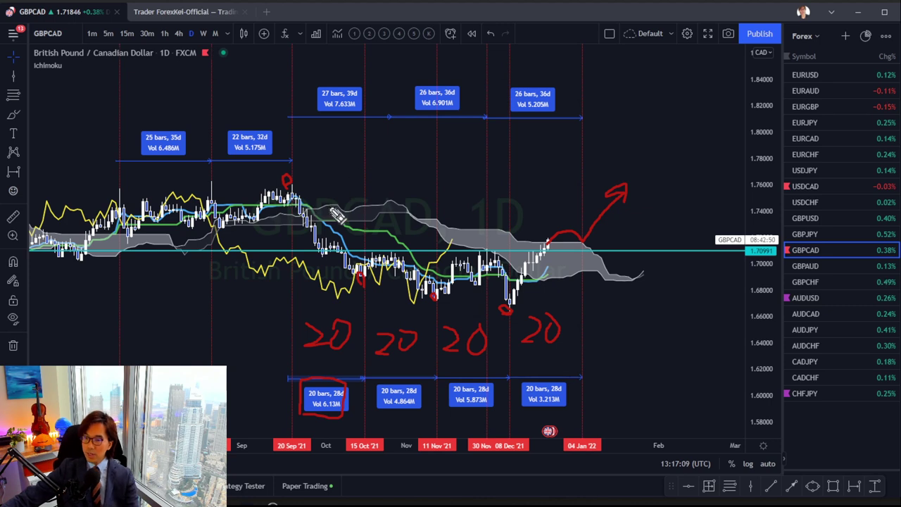
Place a vertical line at 26 Oct and mark the September high and late-October bounce high.
{"action": "left_click", "coordinate": [751, 486]}
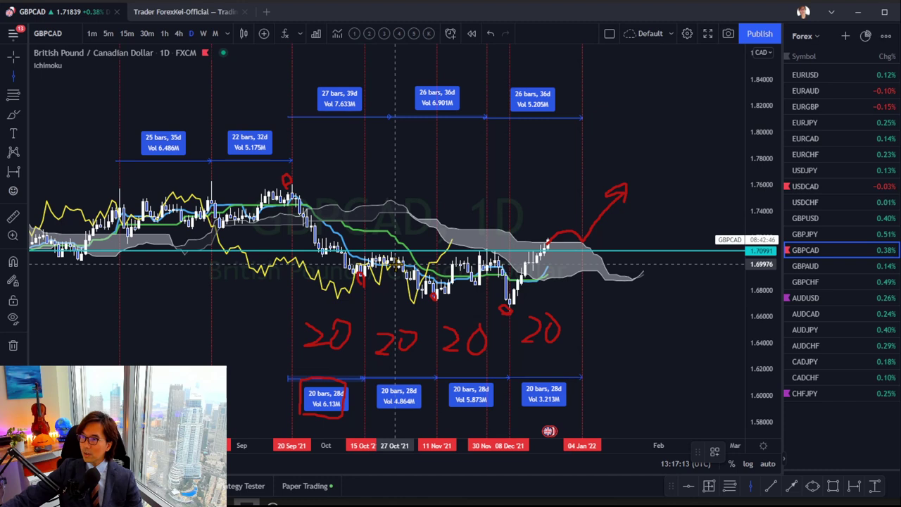
{"action": "left_click", "coordinate": [391, 243]}
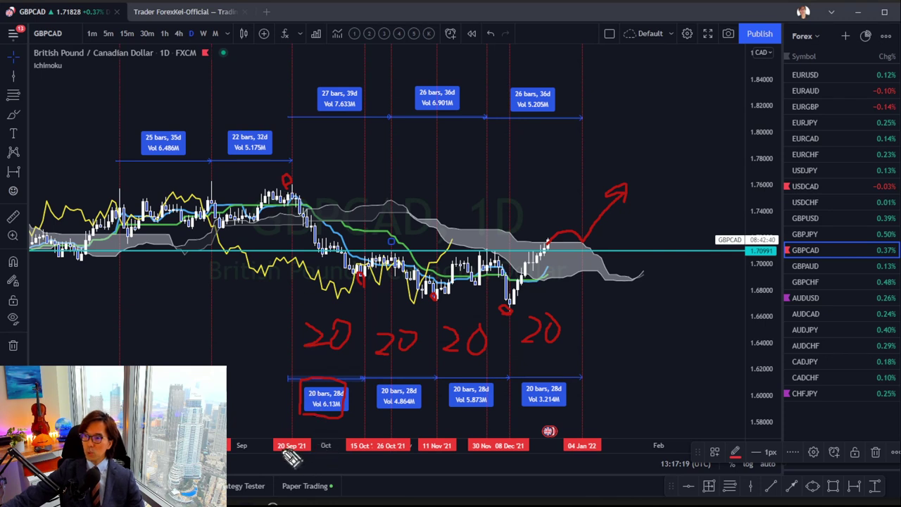
{"action": "left_click_drag", "start_coordinate": [283, 176], "coordinate": [286, 182]}
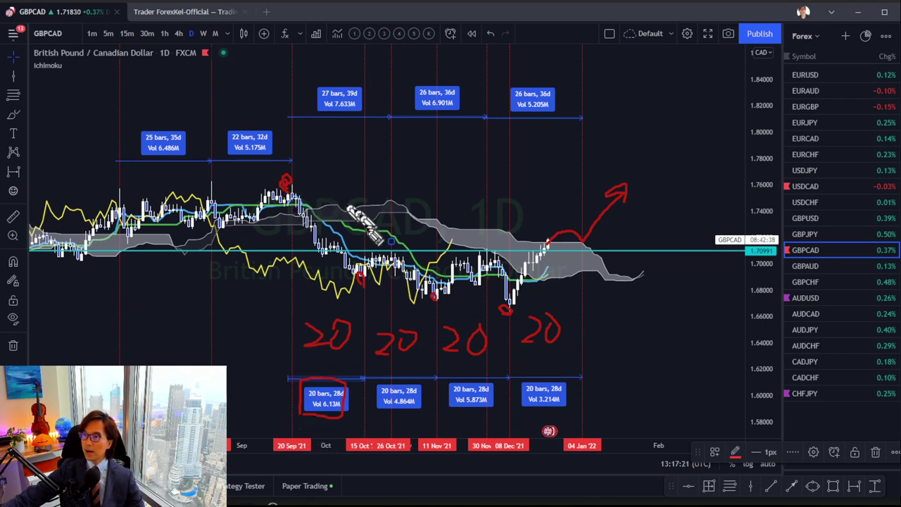
{"action": "left_click_drag", "start_coordinate": [386, 243], "coordinate": [389, 247]}
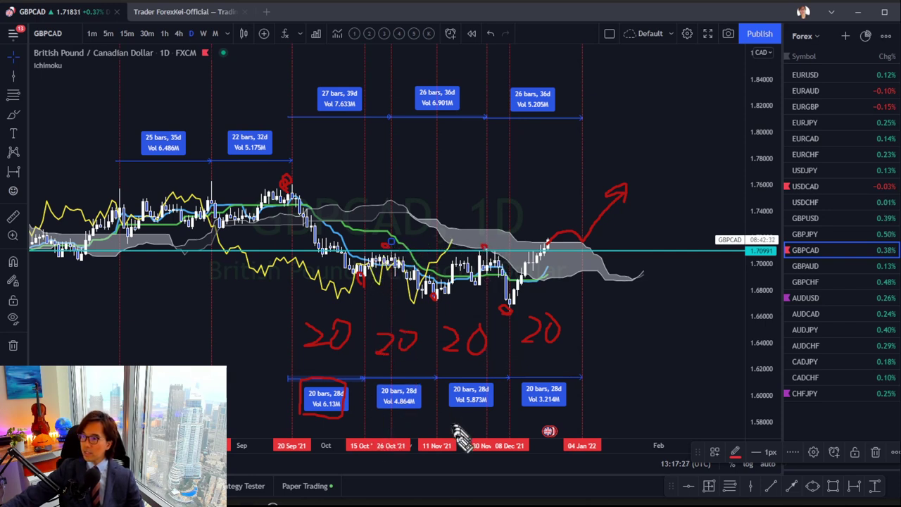
Write 27 and 26 above the upper cycle labels and add a drop branch to the arrow.
{"action": "mouse_move", "coordinate": [309, 56]}
{"action": "left_mouse_down"}
{"action": "mouse_move", "coordinate": [328, 73]}
{"action": "mouse_move", "coordinate": [356, 57]}
{"action": "mouse_move", "coordinate": [346, 80]}
{"action": "left_mouse_up"}
{"action": "left_click_drag", "start_coordinate": [419, 56], "coordinate": [450, 71]}
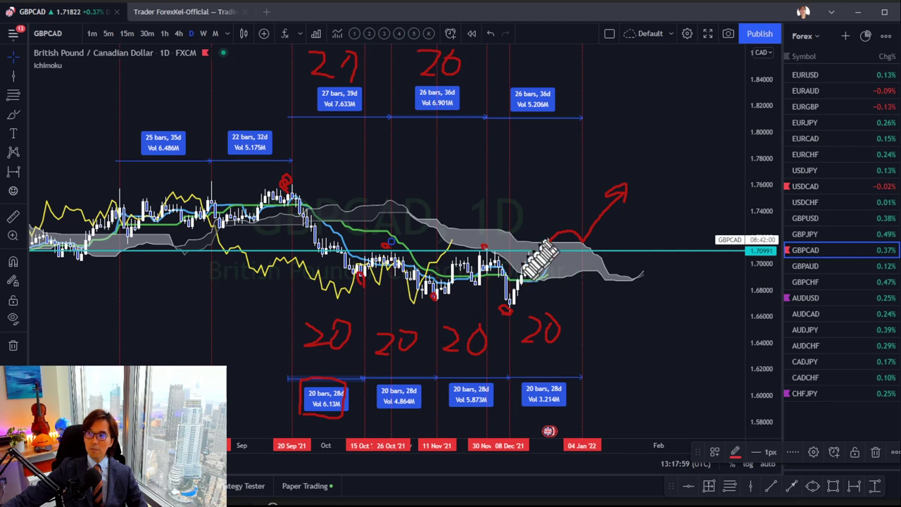
{"action": "mouse_move", "coordinate": [543, 247]}
{"action": "left_mouse_down"}
{"action": "mouse_move", "coordinate": [533, 224]}
{"action": "mouse_move", "coordinate": [580, 202]}
{"action": "mouse_move", "coordinate": [615, 238]}
{"action": "left_mouse_up"}
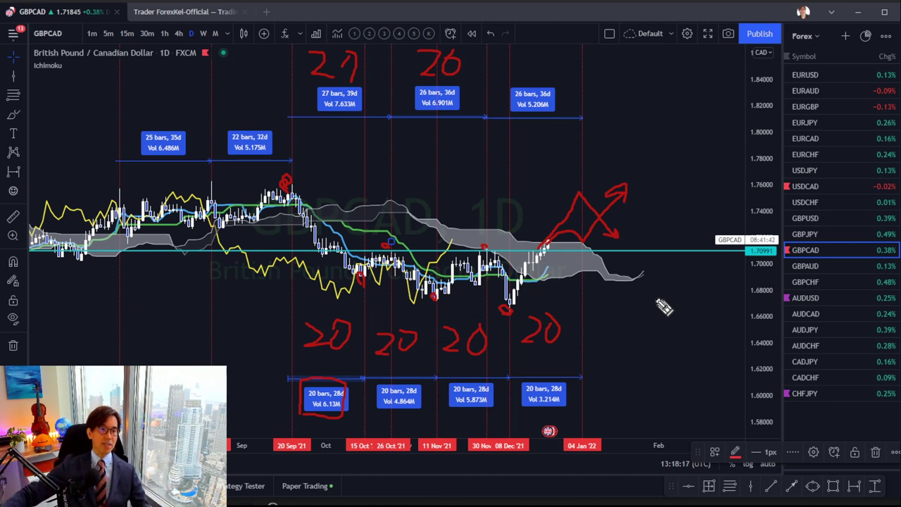
Erase the red brush marks, sketch a drop from the latest candle, then undo it.
{"action": "key", "text": "e"}
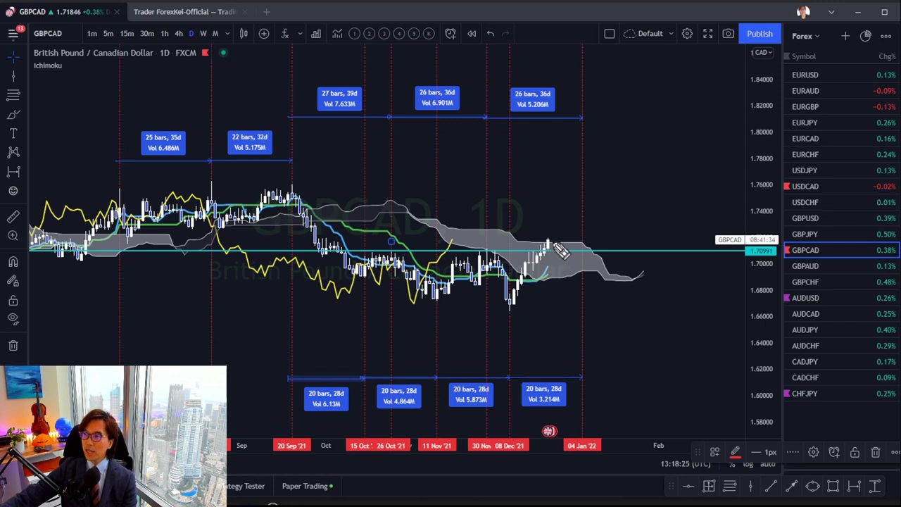
{"action": "mouse_move", "coordinate": [551, 244]}
{"action": "left_mouse_down"}
{"action": "mouse_move", "coordinate": [558, 260]}
{"action": "mouse_move", "coordinate": [584, 251]}
{"action": "mouse_move", "coordinate": [587, 231]}
{"action": "left_mouse_up"}
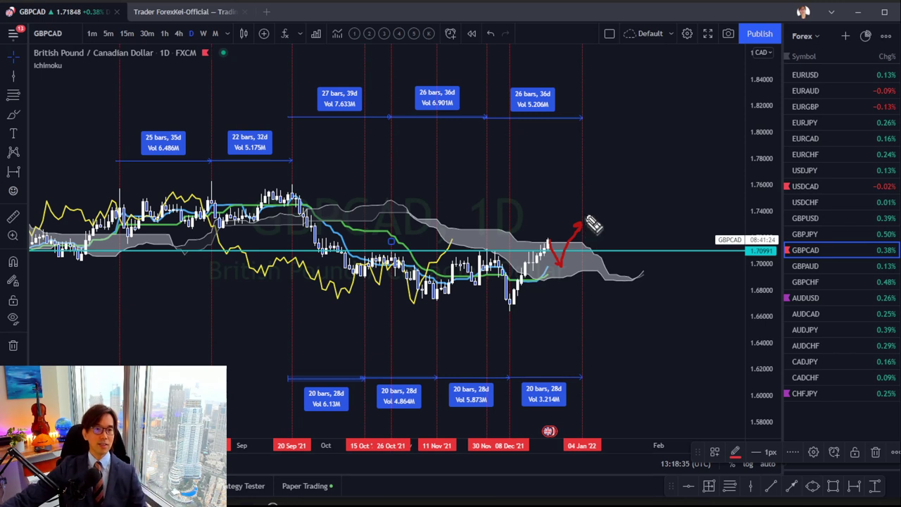
{"action": "key", "text": "ctrl+z"}
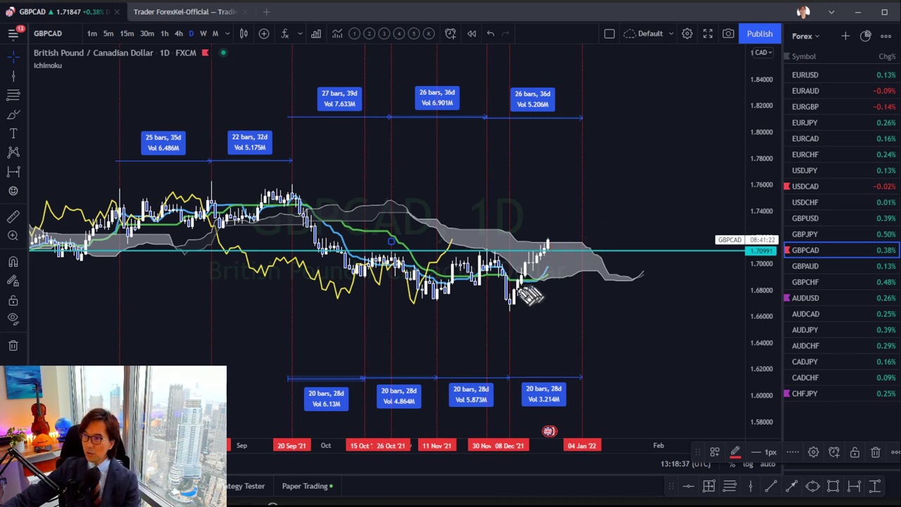
Sketch a rise-then-drop A-B-C scenario from the December low, then erase all drawings.
{"action": "left_click_drag", "start_coordinate": [510, 308], "coordinate": [548, 243]}
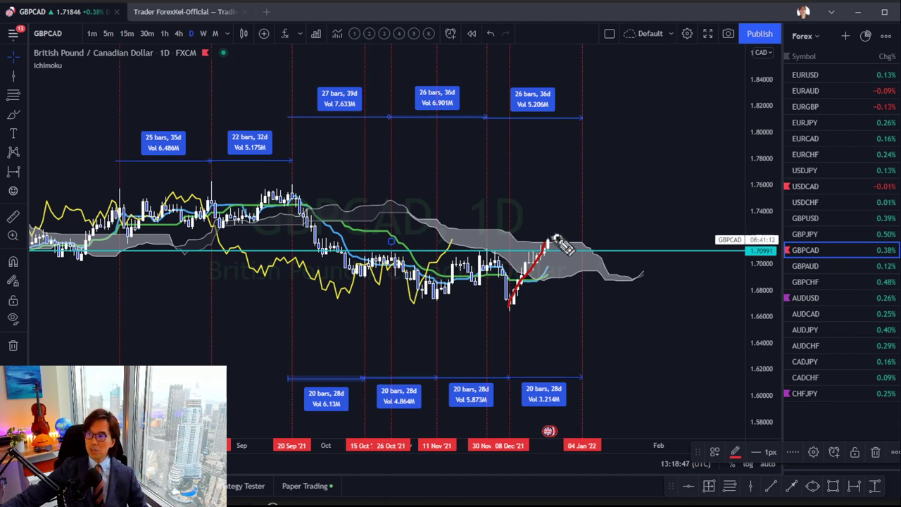
{"action": "left_click_drag", "start_coordinate": [548, 245], "coordinate": [562, 275]}
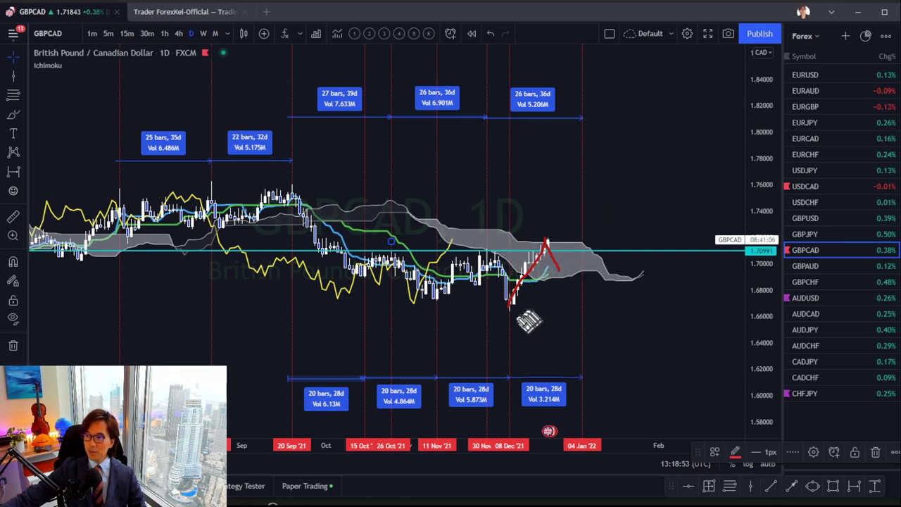
{"action": "mouse_move", "coordinate": [488, 352]}
{"action": "left_mouse_down"}
{"action": "mouse_move", "coordinate": [505, 319]}
{"action": "mouse_move", "coordinate": [528, 365]}
{"action": "left_mouse_up"}
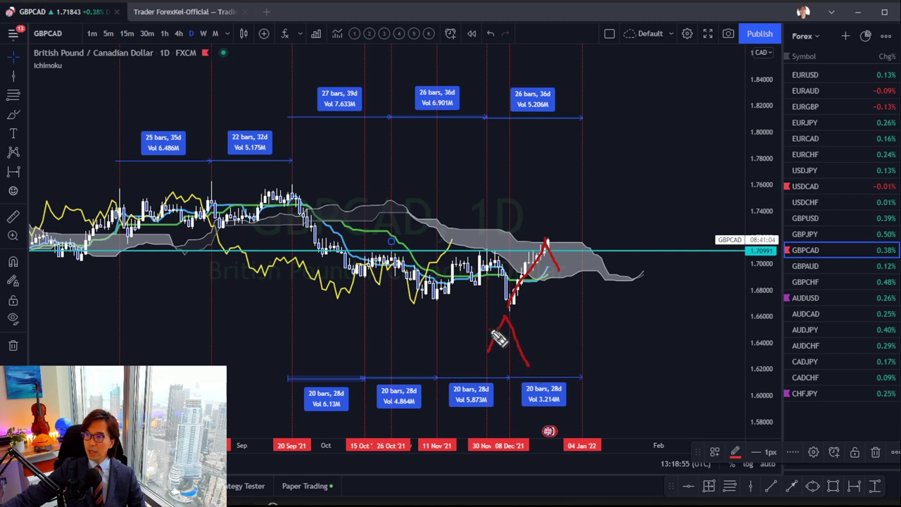
{"action": "mouse_move", "coordinate": [534, 203]}
{"action": "left_mouse_down"}
{"action": "mouse_move", "coordinate": [549, 217]}
{"action": "mouse_move", "coordinate": [537, 229]}
{"action": "left_mouse_up"}
{"action": "left_click_drag", "start_coordinate": [573, 289], "coordinate": [572, 312]}
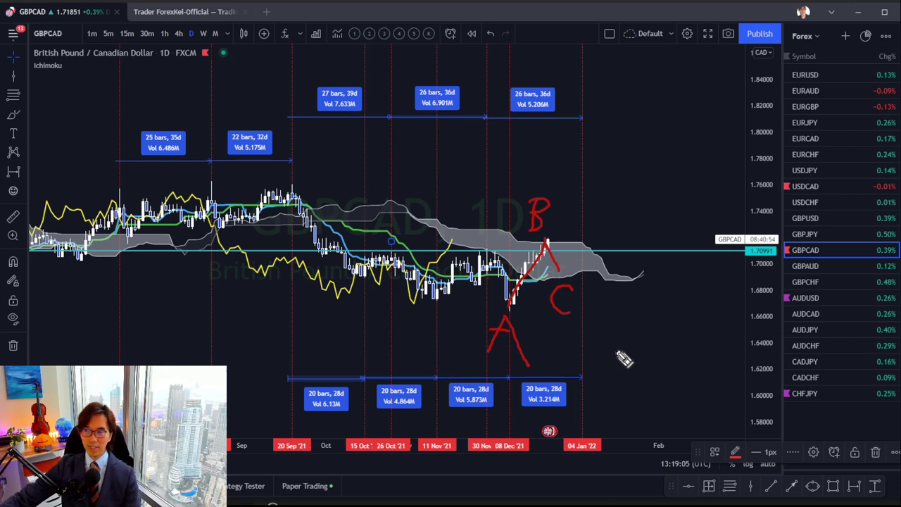
{"action": "key", "text": "Escape"}
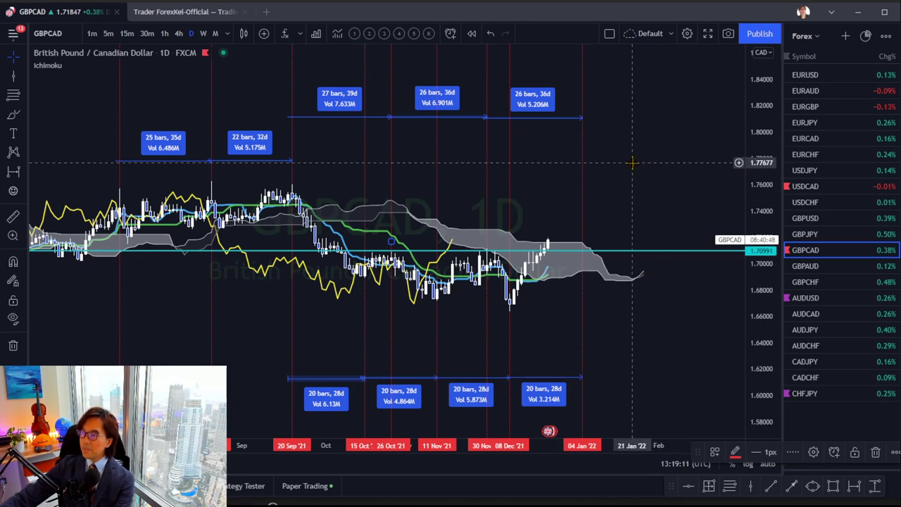
Open the GBPAUD chart, rescale and centre its recent candles, then switch to the PowerPoint welcome slide.
{"action": "left_click", "coordinate": [819, 267]}
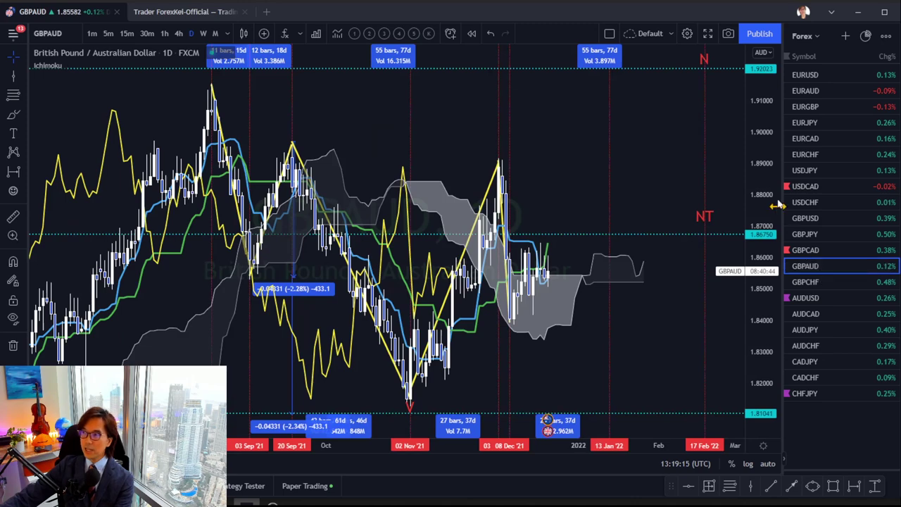
{"action": "left_click_drag", "start_coordinate": [766, 141], "coordinate": [758, 364]}
{"action": "left_click_drag", "start_coordinate": [642, 364], "coordinate": [612, 360]}
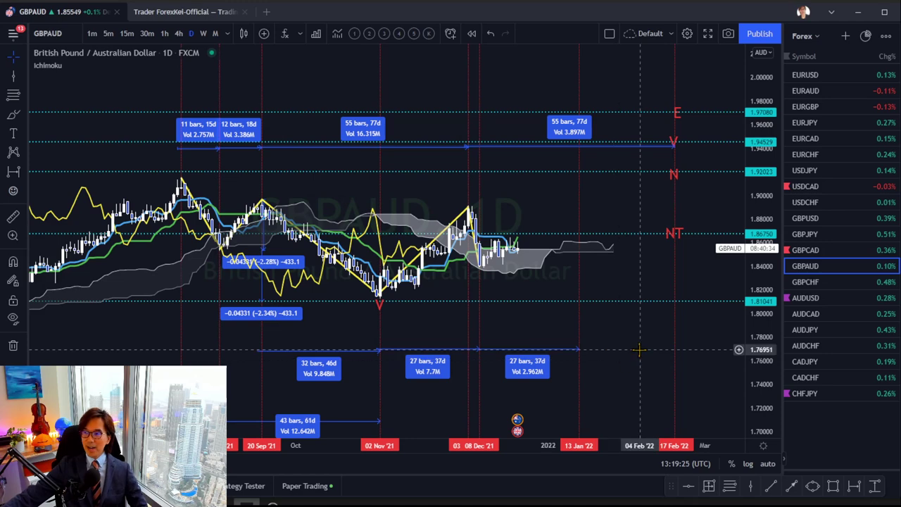
{"action": "key", "text": "alt+Tab"}
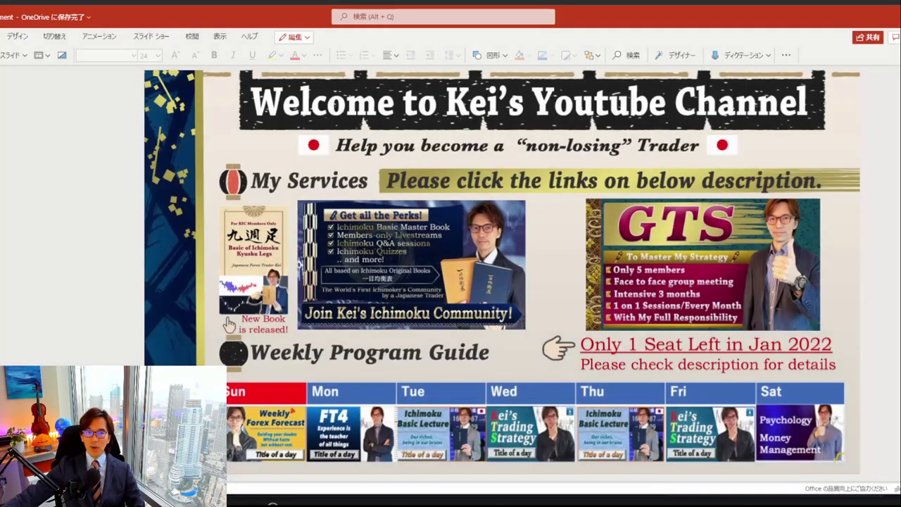